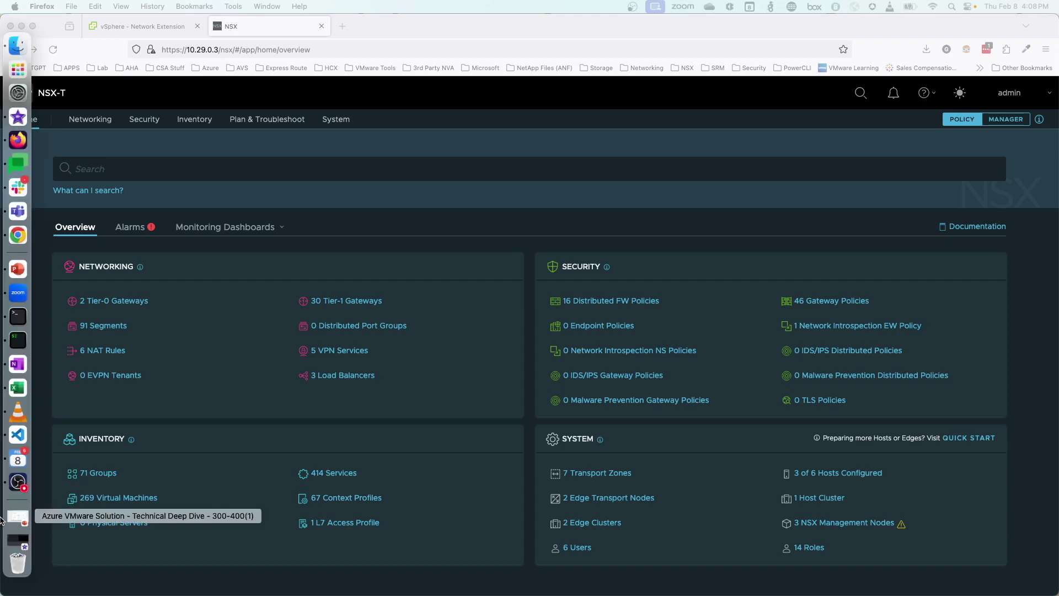
Switch to the Azure VMware Solution Technical Deep Dive presentation.
{"action": "left_click", "coordinate": [11, 516]}
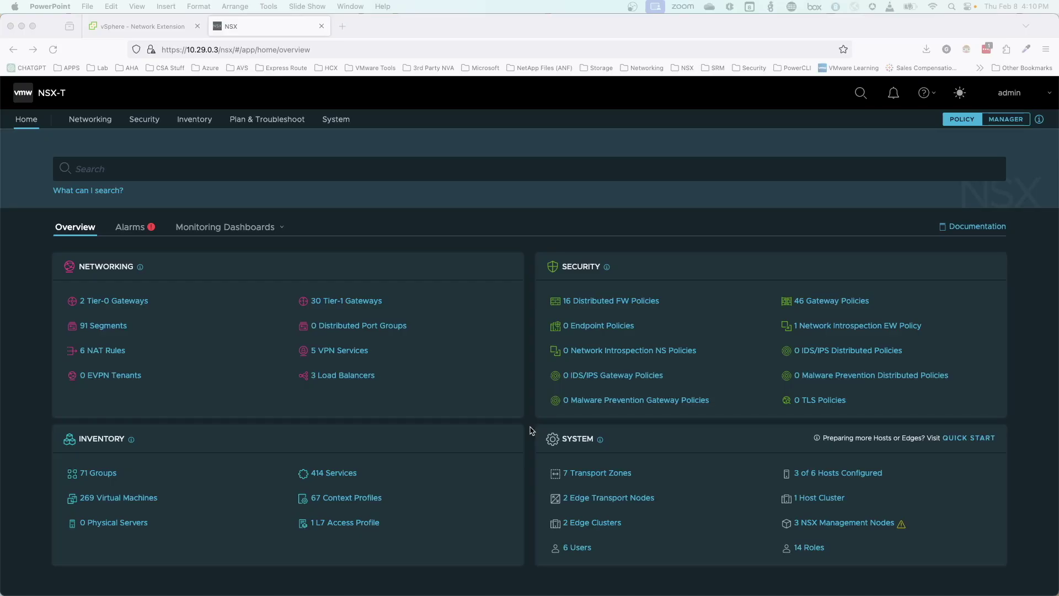
Open the NSX network topology and examine the TNT48-T0 Tier-0 gateway and its uplinks up close.
{"action": "left_click", "coordinate": [90, 119]}
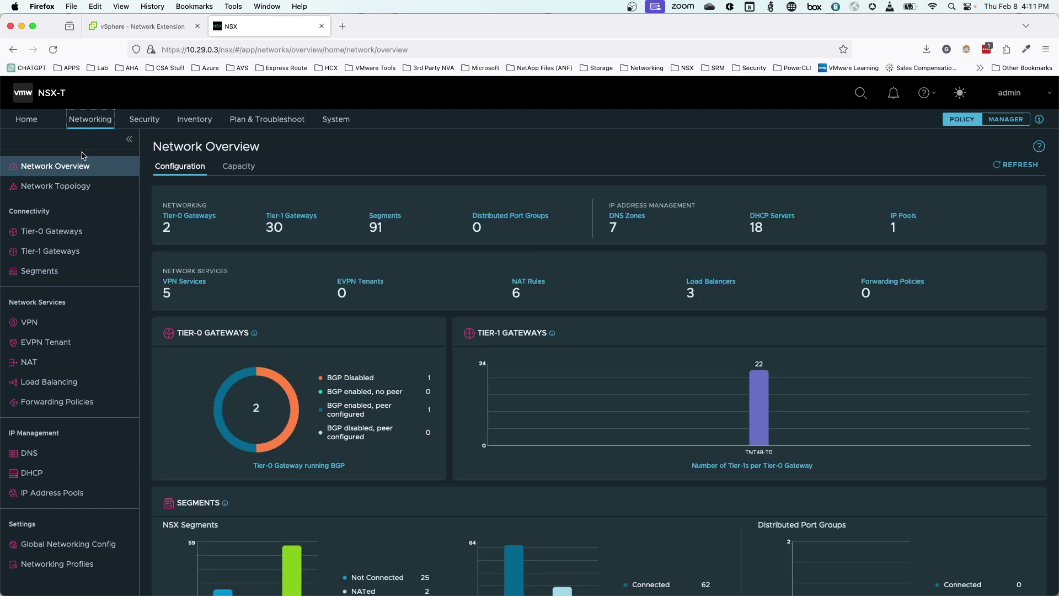
{"action": "left_click", "coordinate": [98, 194]}
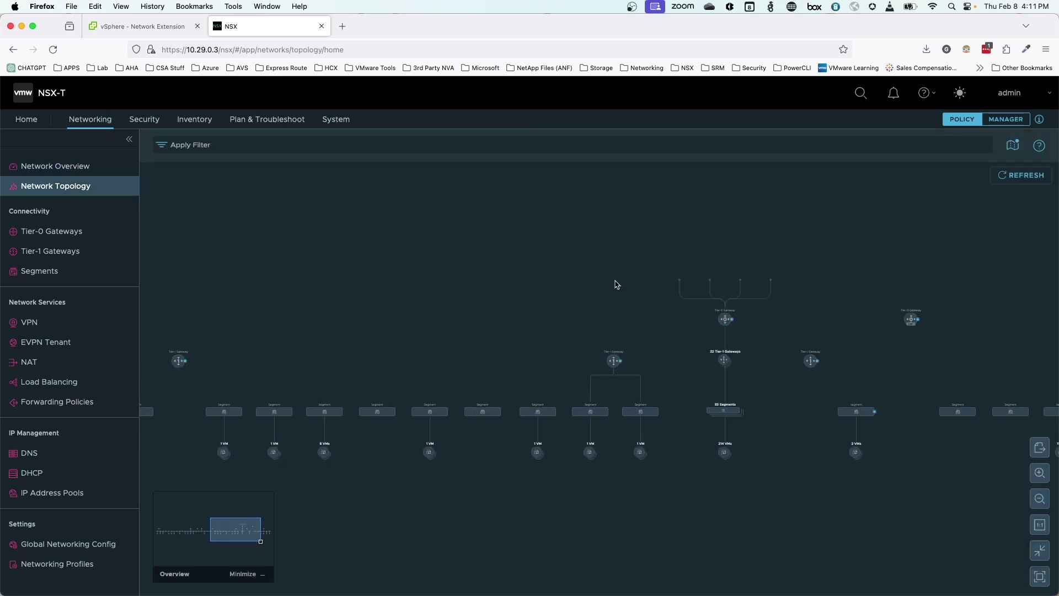
{"action": "left_click_drag", "start_coordinate": [617, 284], "coordinate": [335, 307]}
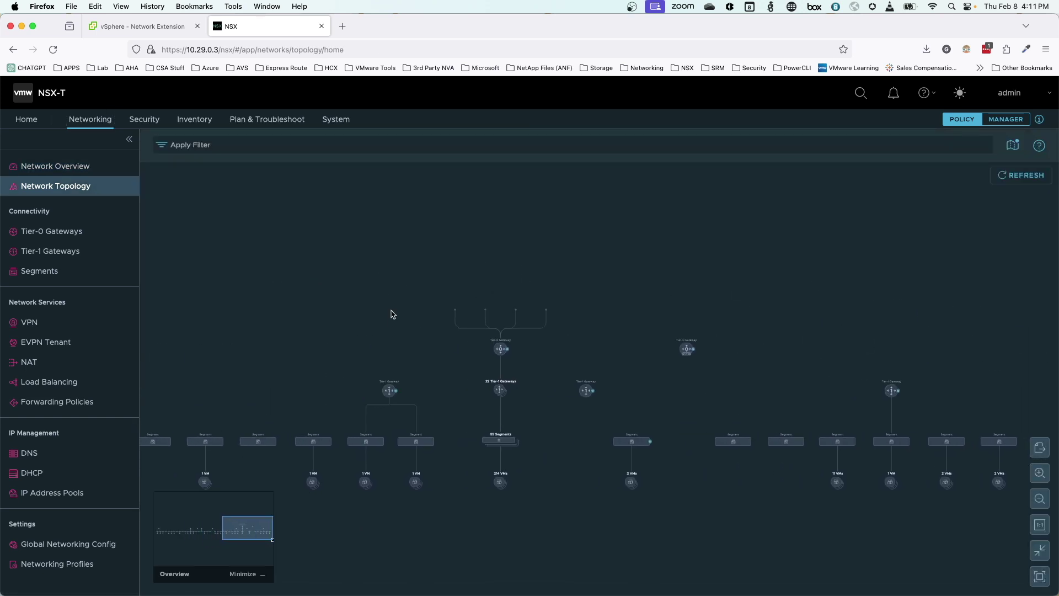
{"action": "scroll", "coordinate": [458, 345], "scroll_direction": "up", "scroll_amount": 5}
{"action": "scroll", "coordinate": [458, 345], "scroll_direction": "up", "scroll_amount": 3}
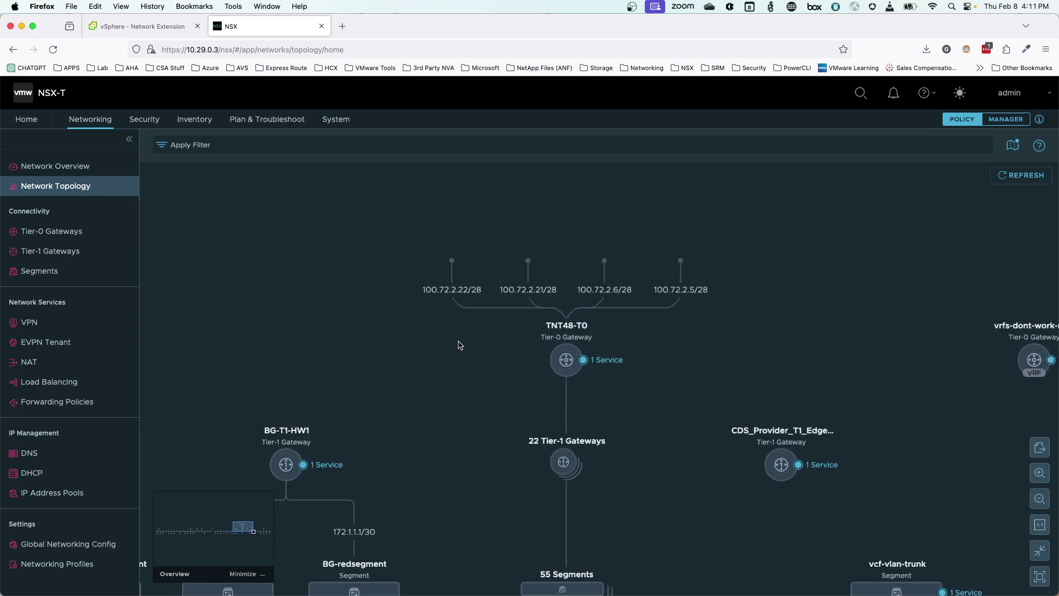
{"action": "left_click_drag", "start_coordinate": [492, 364], "coordinate": [484, 289]}
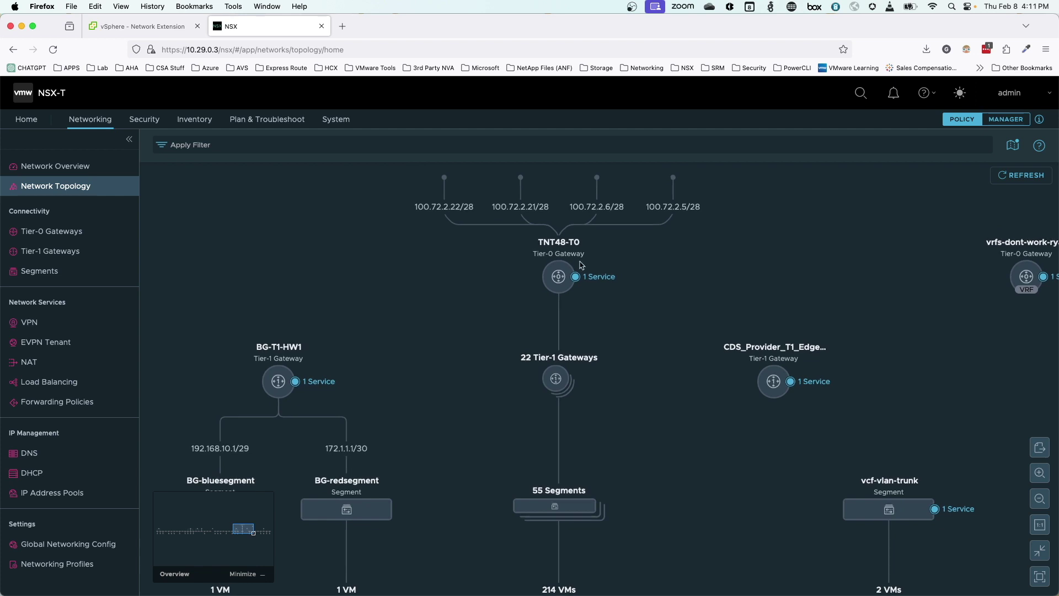
{"action": "mouse_move", "coordinate": [555, 286]}
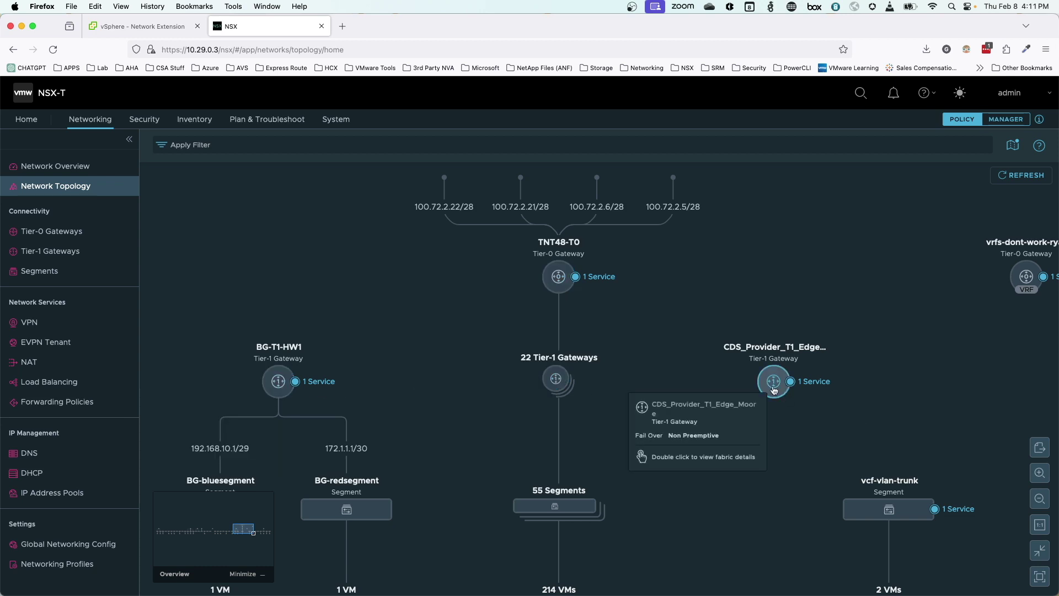
Examine the Tier-1 gateways, segments and VMs surrounding the TNT48-T0 gateway in the topology.
{"action": "scroll", "coordinate": [331, 386], "scroll_direction": "down", "scroll_amount": 4}
{"action": "scroll", "coordinate": [331, 386], "scroll_direction": "left", "scroll_amount": 6}
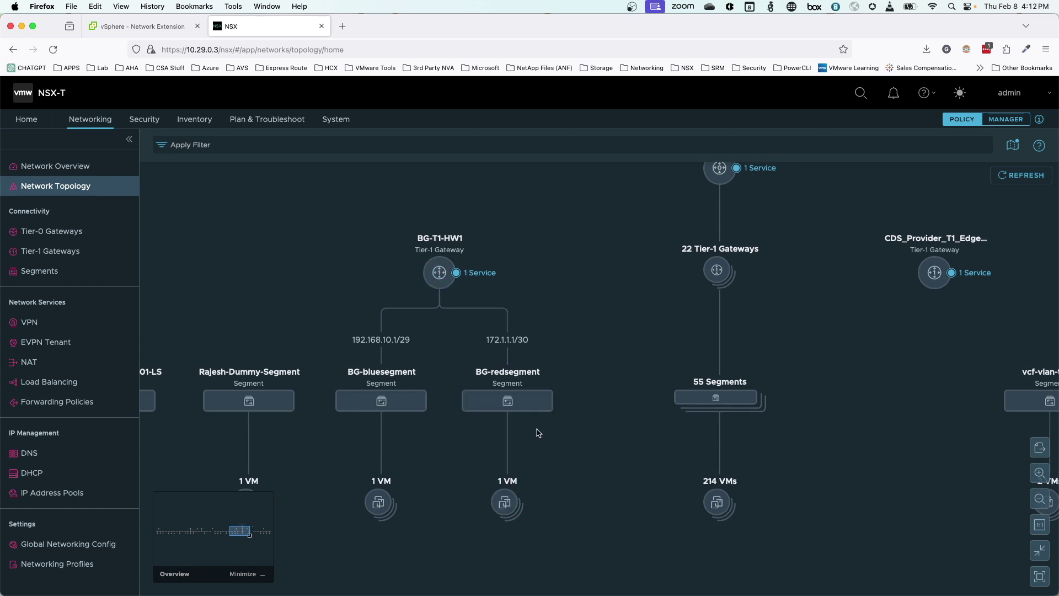
{"action": "scroll", "coordinate": [537, 432], "scroll_direction": "right", "scroll_amount": 7}
{"action": "scroll", "coordinate": [555, 334], "scroll_direction": "right", "scroll_amount": 17}
{"action": "scroll", "coordinate": [554, 334], "scroll_direction": "up", "scroll_amount": 3}
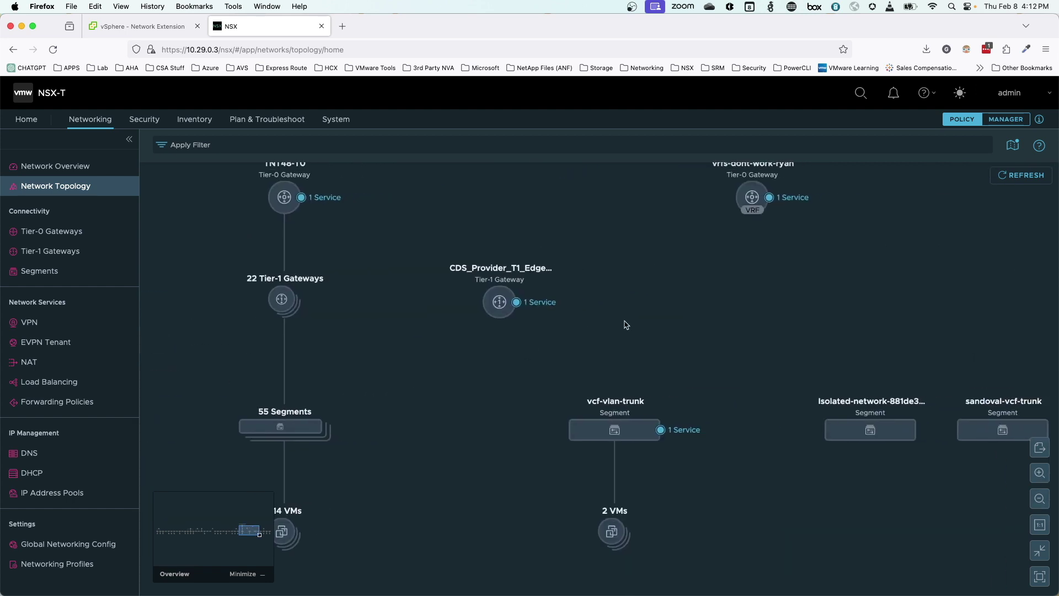
{"action": "scroll", "coordinate": [456, 355], "scroll_direction": "left", "scroll_amount": 15}
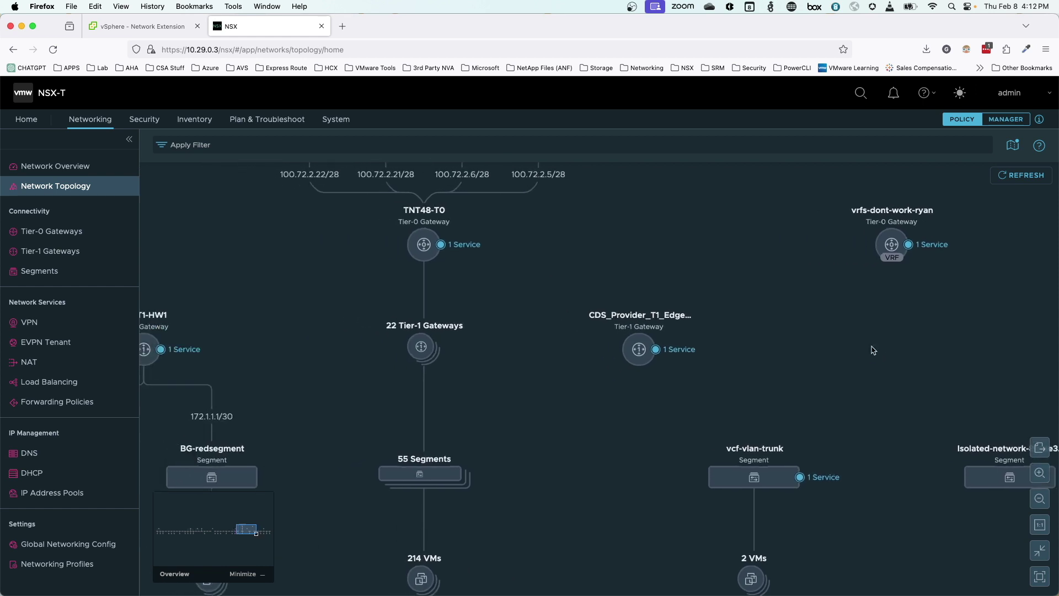
{"action": "scroll", "coordinate": [497, 418], "scroll_direction": "left", "scroll_amount": 2}
{"action": "scroll", "coordinate": [551, 398], "scroll_direction": "right", "scroll_amount": 1}
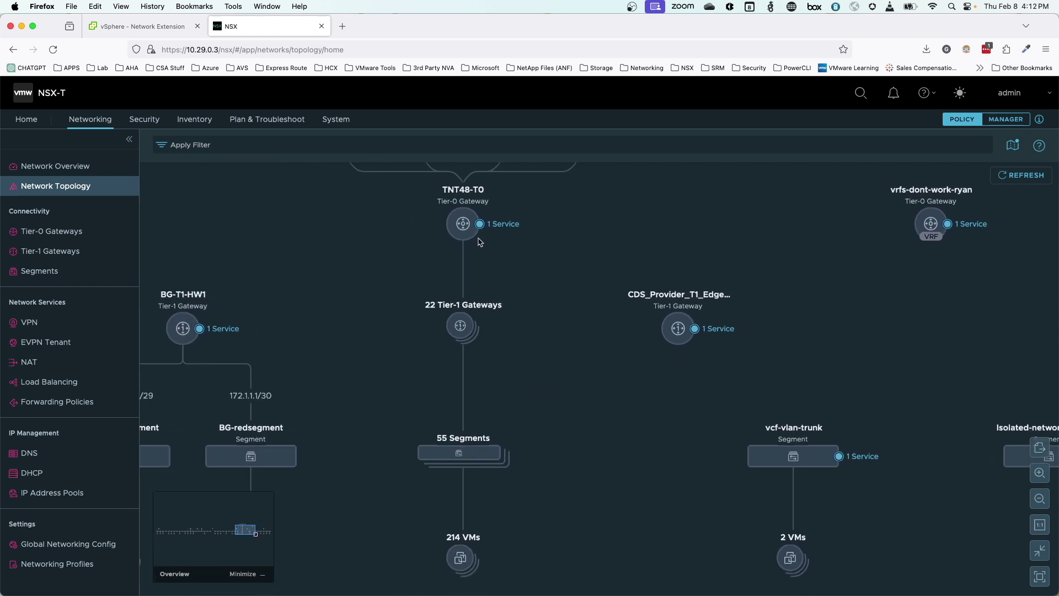
{"action": "mouse_move", "coordinate": [466, 225]}
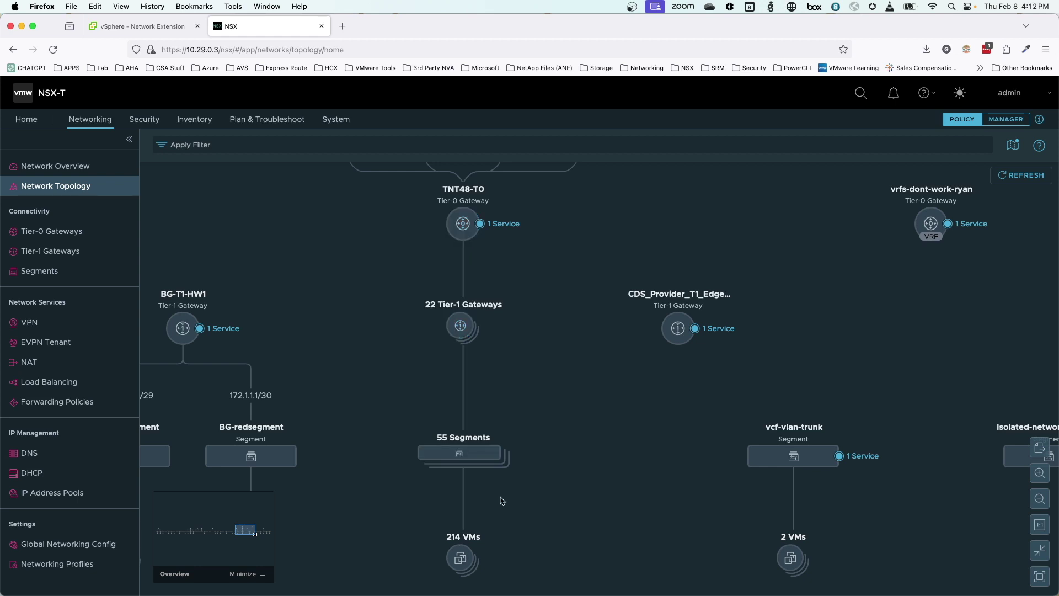
Expand the grouped segments beneath TNT48-T0 and examine the individual Tier-1 gateways and their segments.
{"action": "left_click_drag", "start_coordinate": [501, 497], "coordinate": [516, 492]}
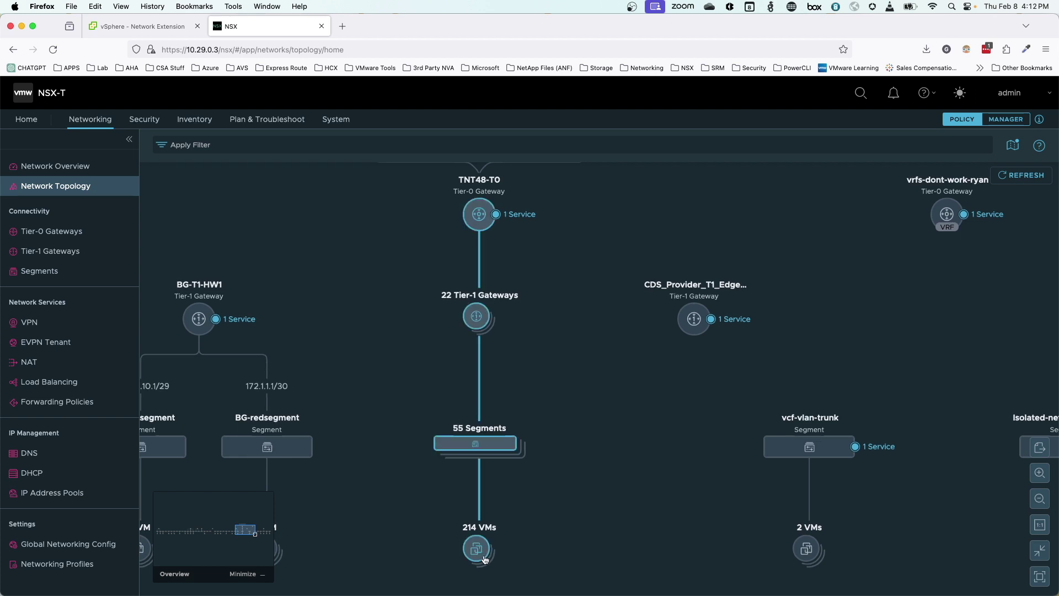
{"action": "left_click", "coordinate": [494, 450]}
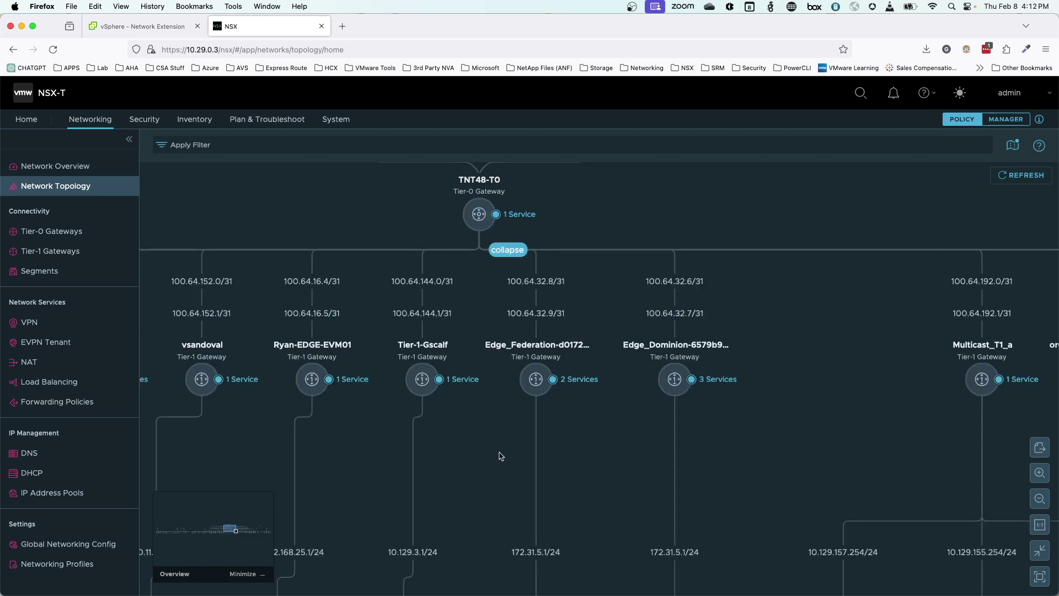
{"action": "left_click_drag", "start_coordinate": [492, 451], "coordinate": [527, 298]}
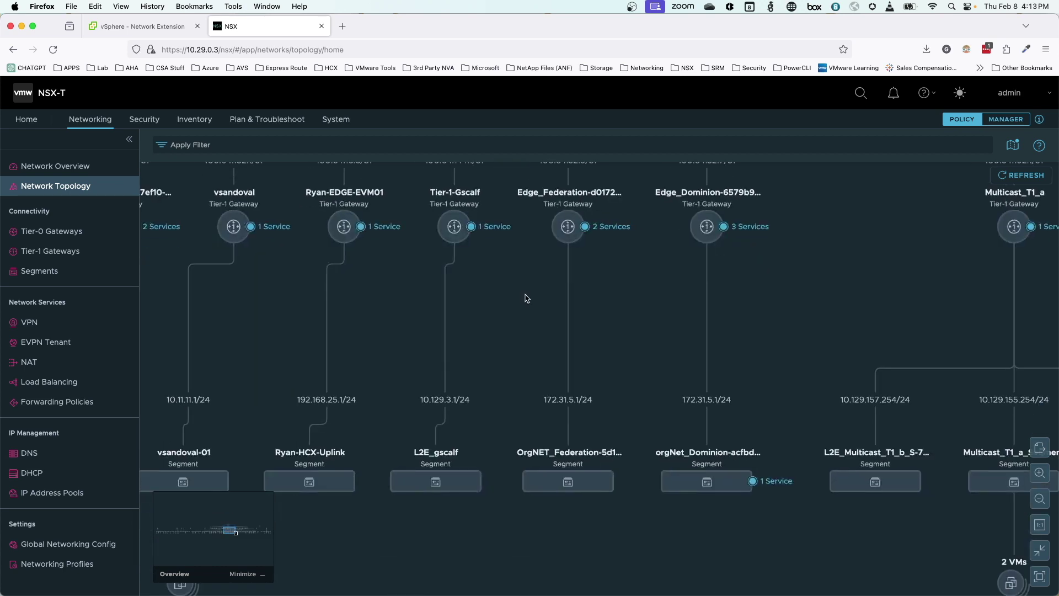
{"action": "left_click", "coordinate": [1040, 499]}
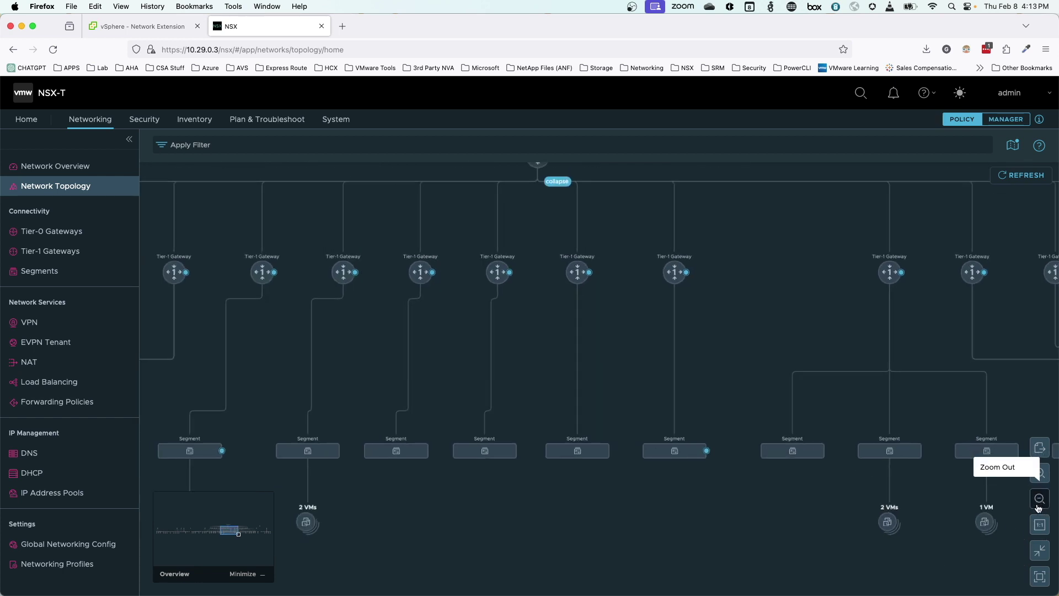
{"action": "left_click_drag", "start_coordinate": [583, 524], "coordinate": [664, 561]}
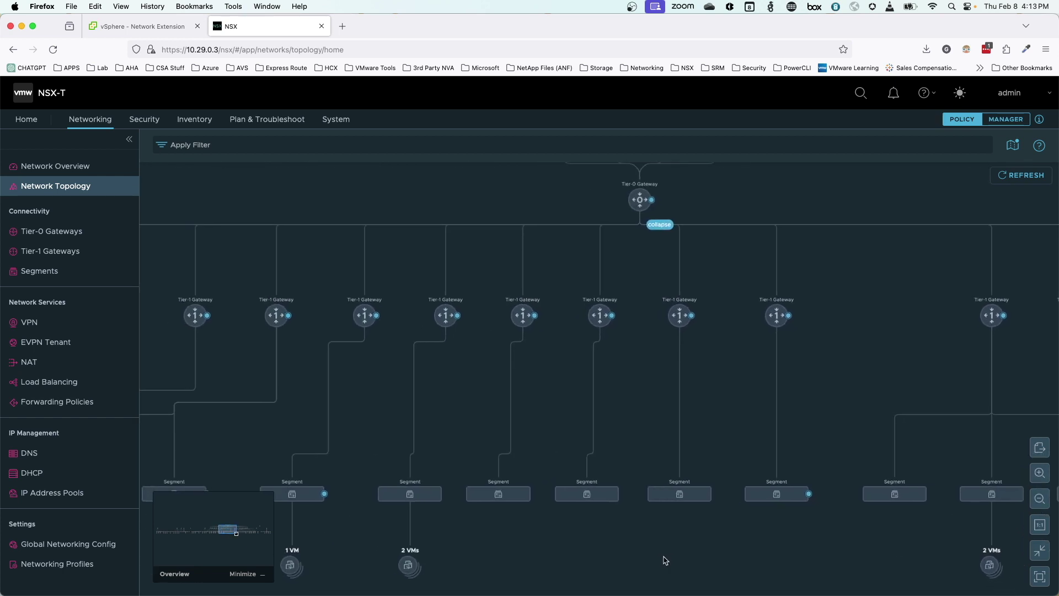
{"action": "mouse_move", "coordinate": [639, 204]}
{"action": "left_click_drag", "start_coordinate": [531, 557], "coordinate": [571, 555]}
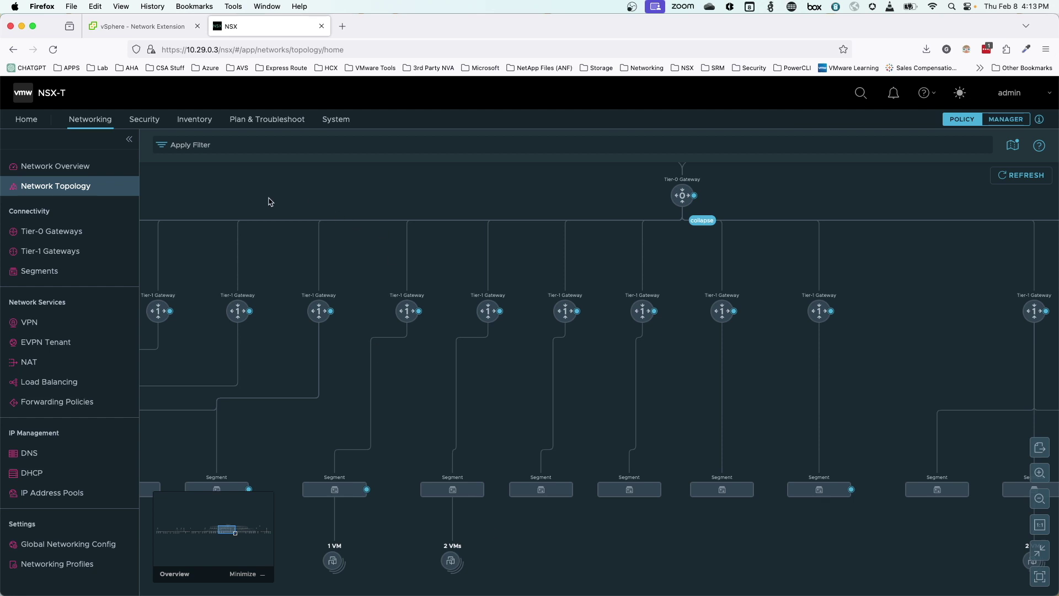
Start a new Tier-1 gateway named BG-Demo-T1.
{"action": "left_click", "coordinate": [68, 255]}
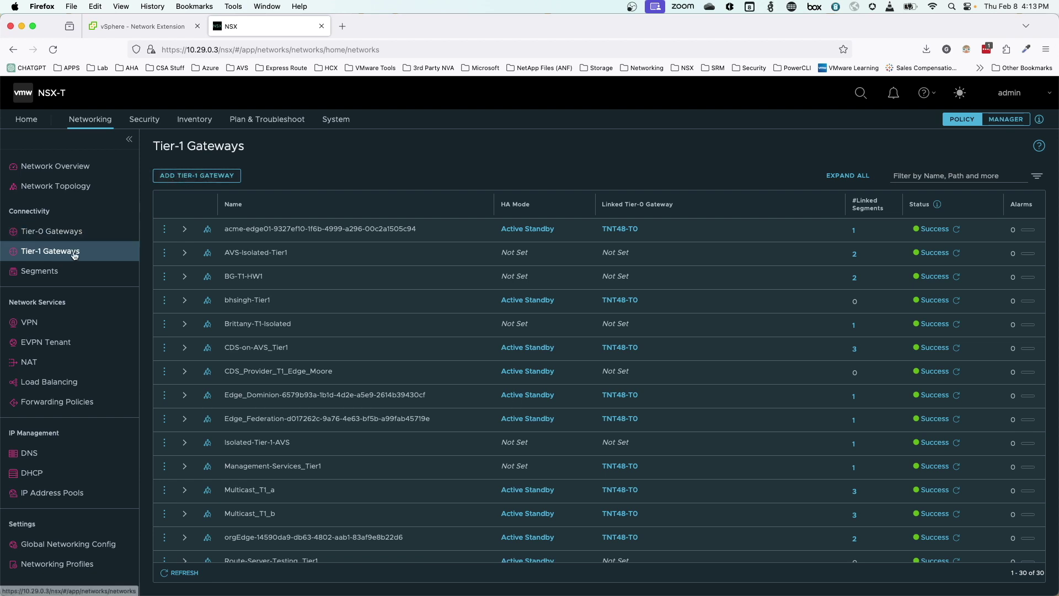
{"action": "left_click", "coordinate": [198, 177]}
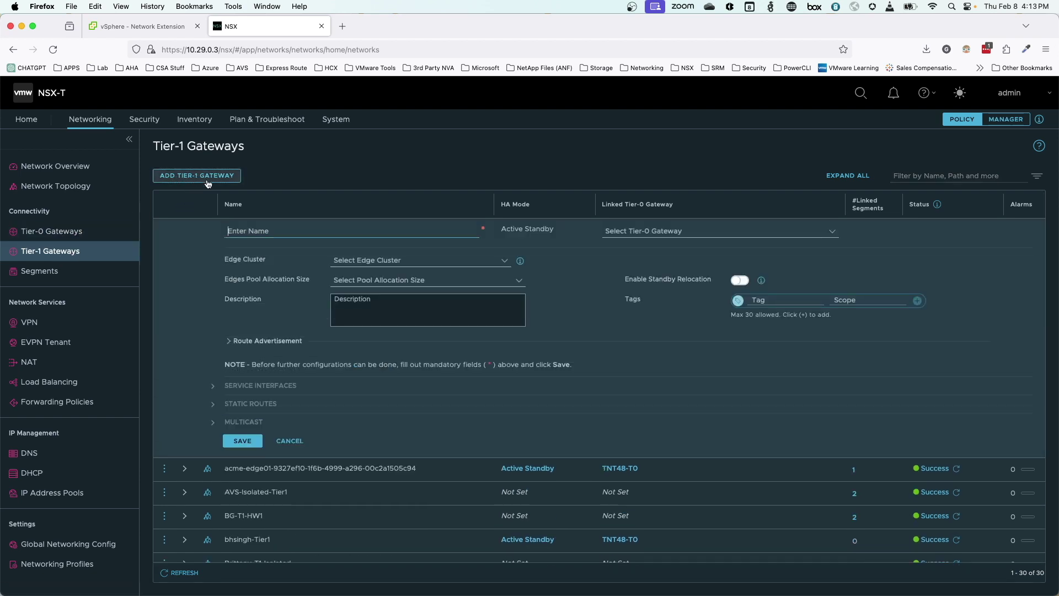
{"action": "left_click", "coordinate": [263, 232]}
{"action": "type", "text": "B"}
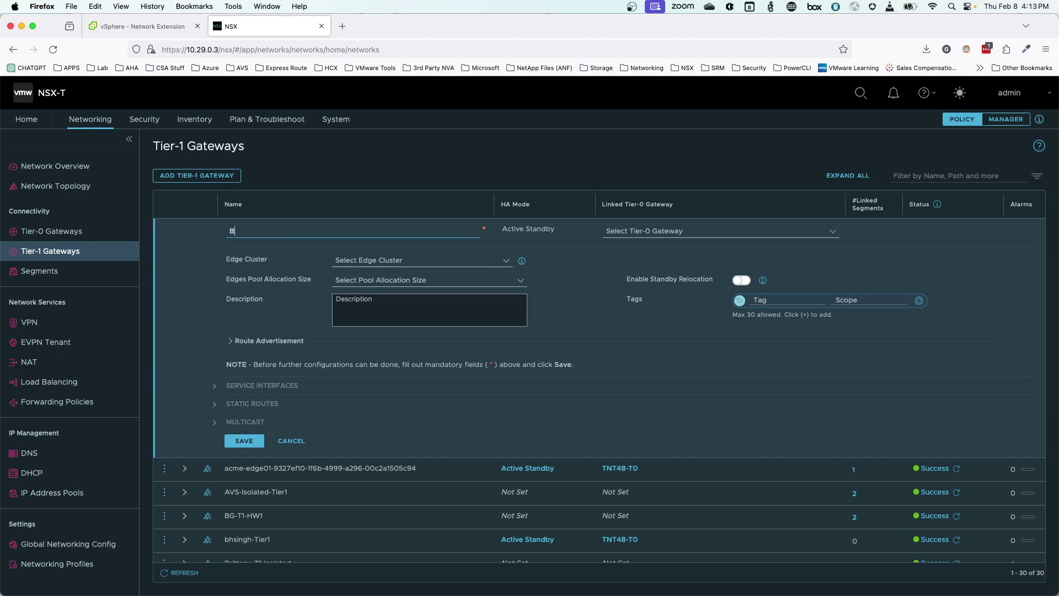
{"action": "type", "text": "G-Demo-T1"}
Review the route advertisement and Tier-0 gateway options, leave the Tier-0 link unset, and save the new Tier-1 gateway.
{"action": "left_click", "coordinate": [230, 342]}
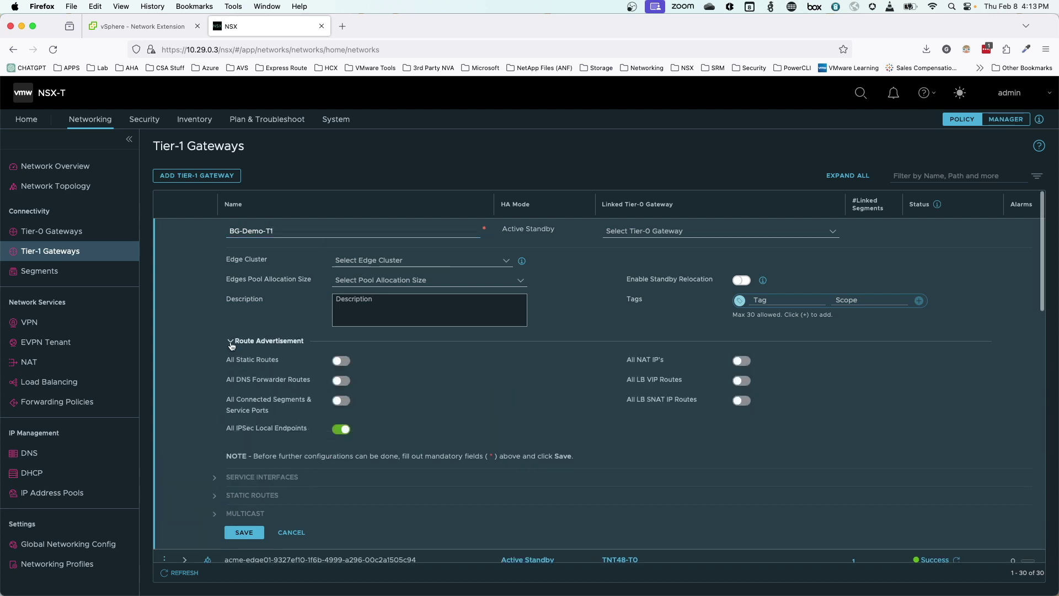
{"action": "left_click", "coordinate": [698, 234]}
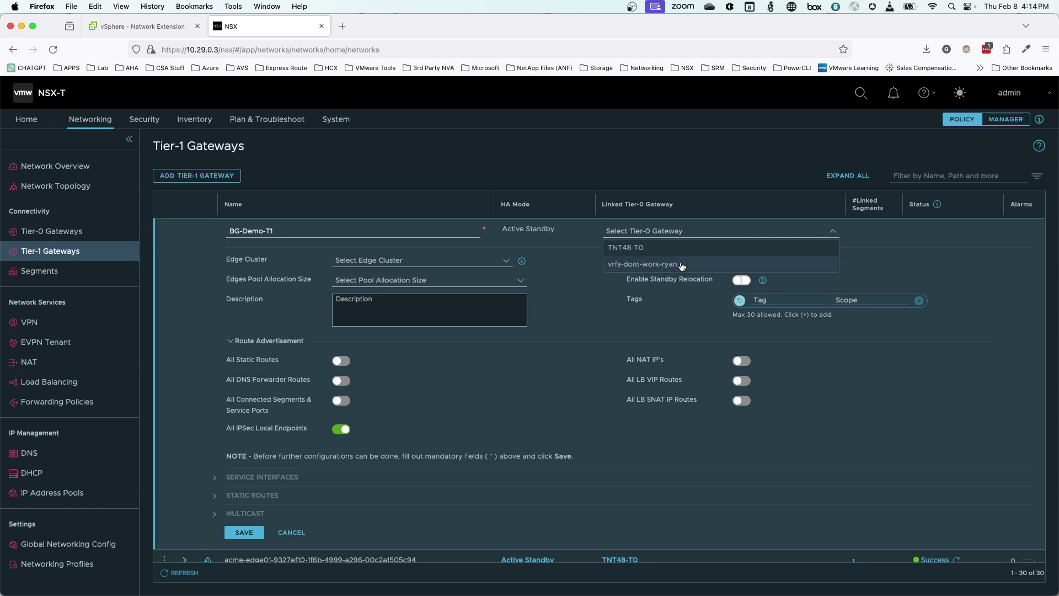
{"action": "left_click", "coordinate": [872, 269]}
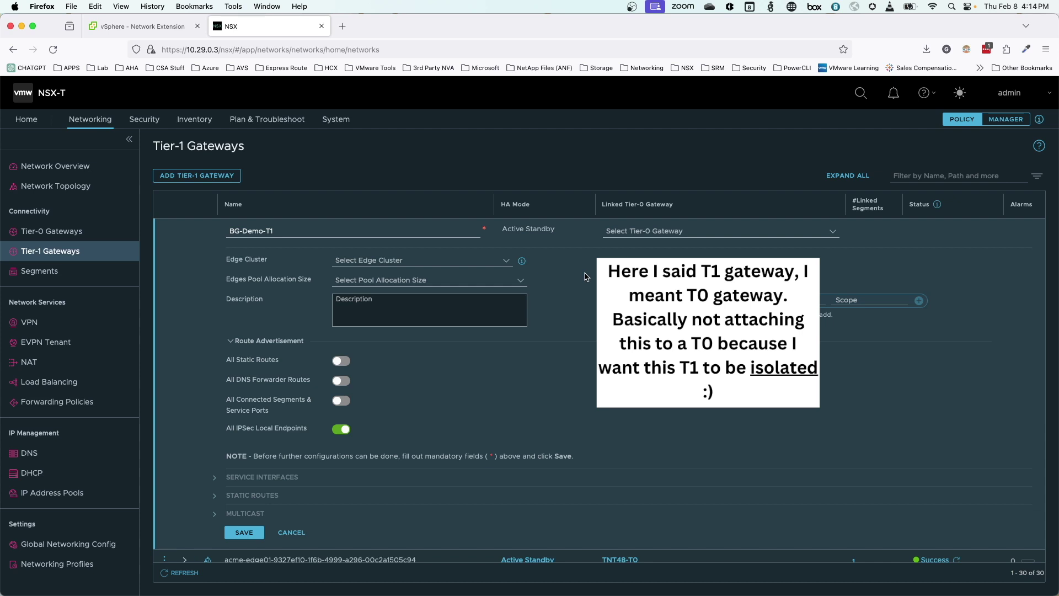
{"action": "left_click", "coordinate": [243, 534]}
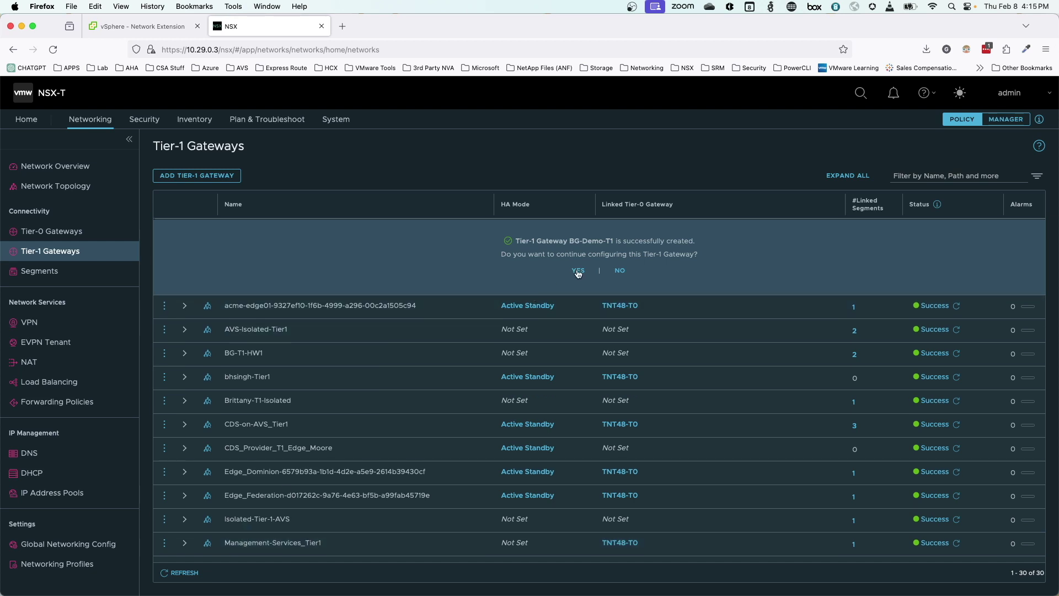
Continue into BG-Demo-T1's configuration, review its service interfaces, static routes and multicast settings, and close editing without changes.
{"action": "left_click", "coordinate": [578, 274]}
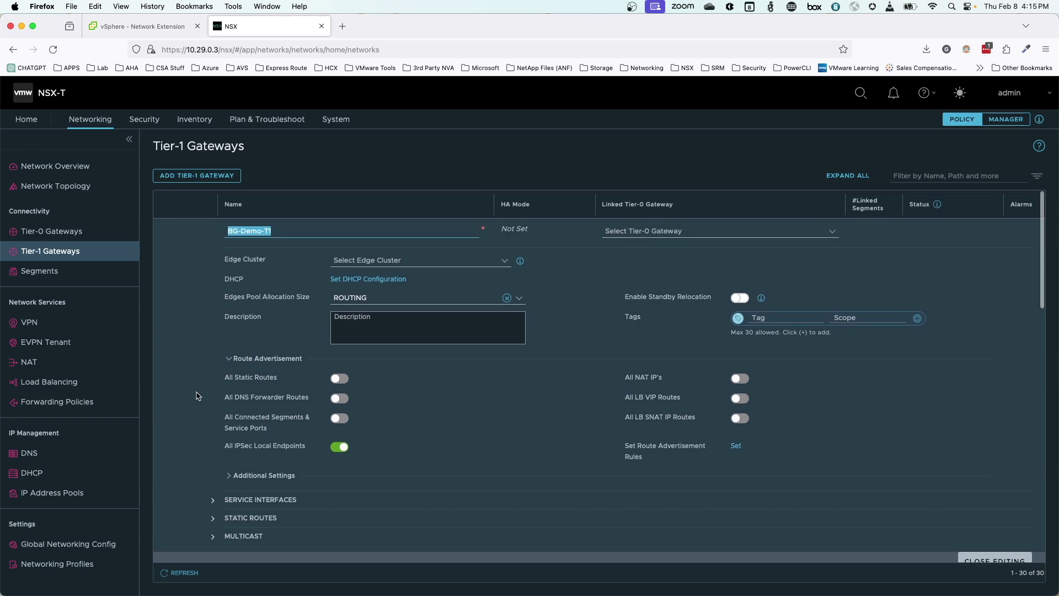
{"action": "left_click", "coordinate": [213, 499]}
{"action": "scroll", "coordinate": [213, 513], "scroll_direction": "down", "scroll_amount": 1}
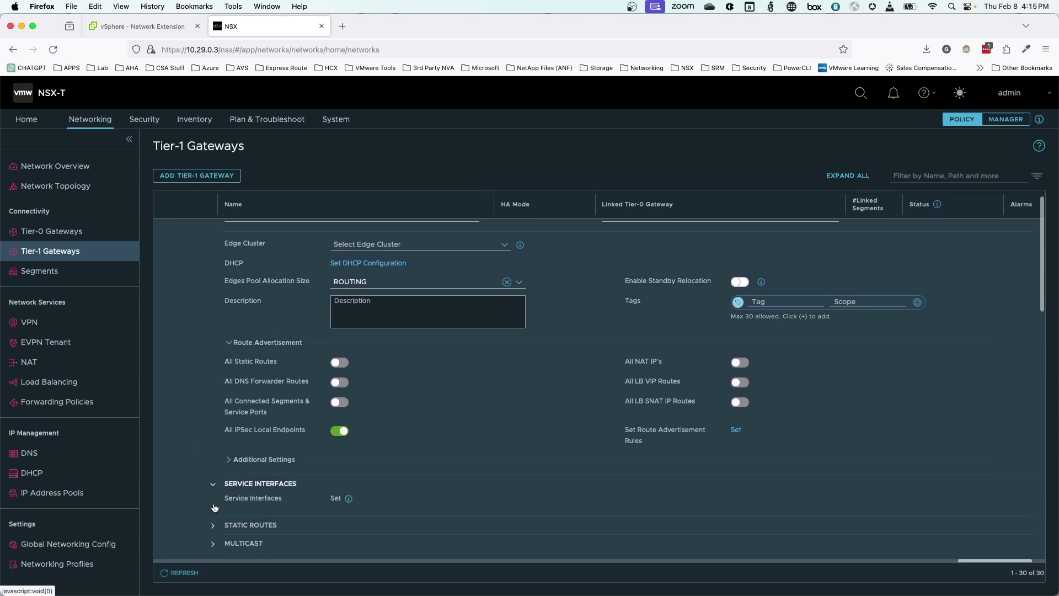
{"action": "left_click", "coordinate": [213, 523]}
{"action": "scroll", "coordinate": [214, 527], "scroll_direction": "down", "scroll_amount": 1}
{"action": "left_click", "coordinate": [213, 531]}
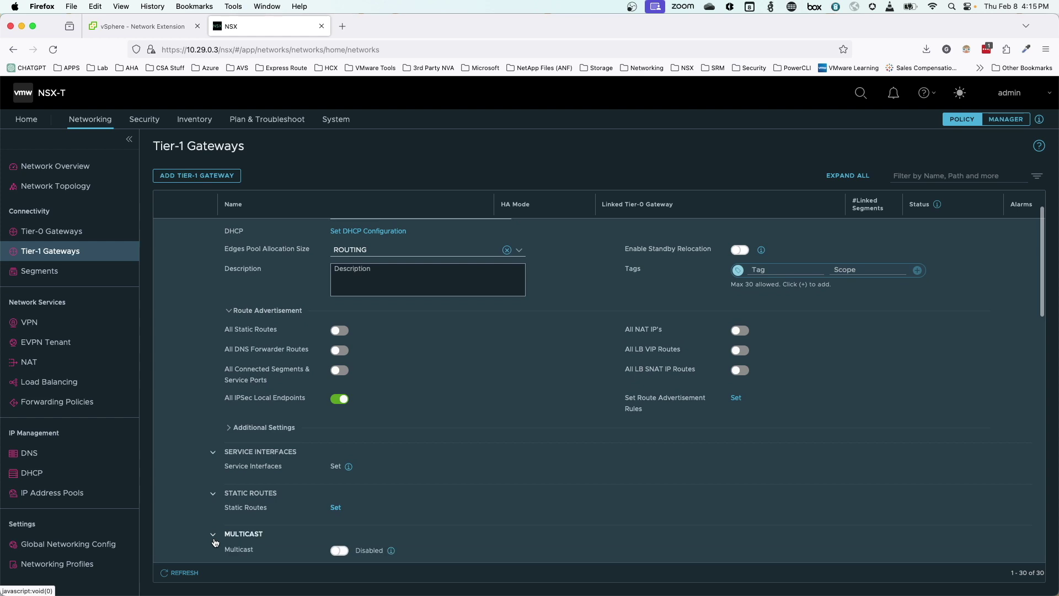
{"action": "scroll", "coordinate": [215, 528], "scroll_direction": "down", "scroll_amount": 2}
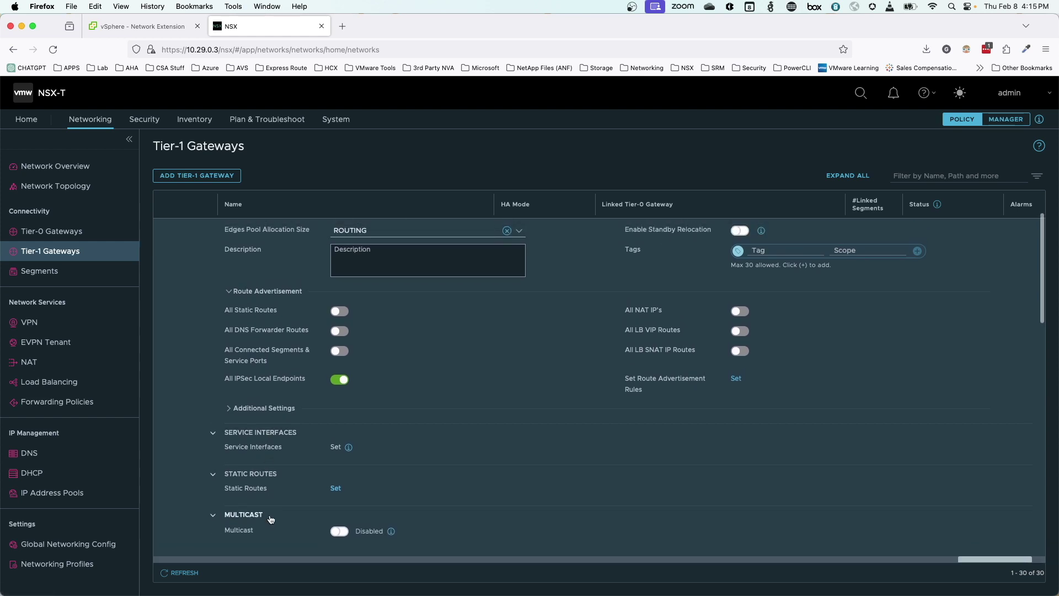
{"action": "scroll", "coordinate": [189, 430], "scroll_direction": "up", "scroll_amount": 1}
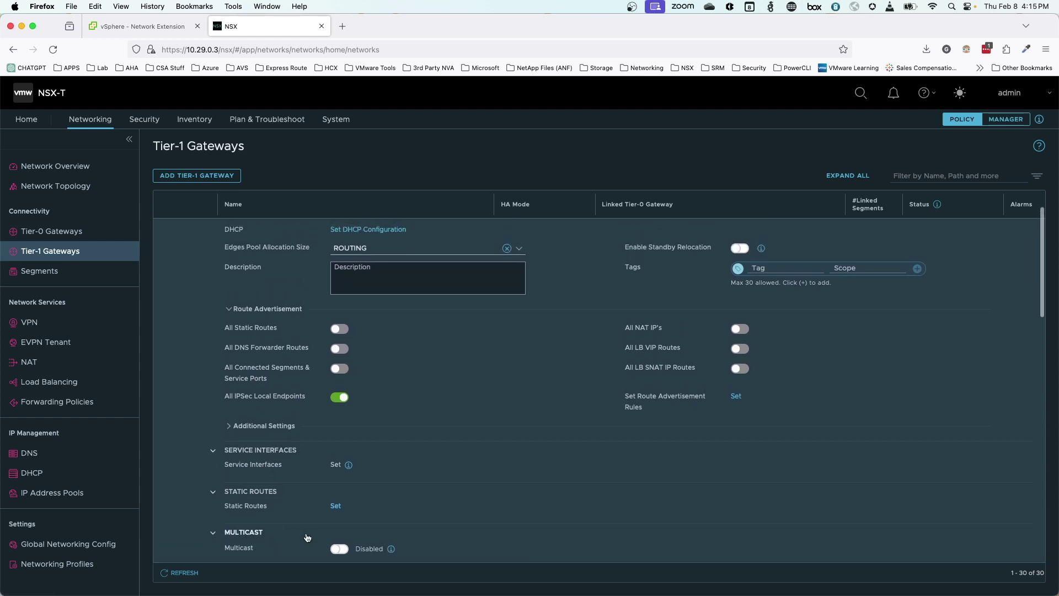
{"action": "scroll", "coordinate": [436, 489], "scroll_direction": "up", "scroll_amount": 3}
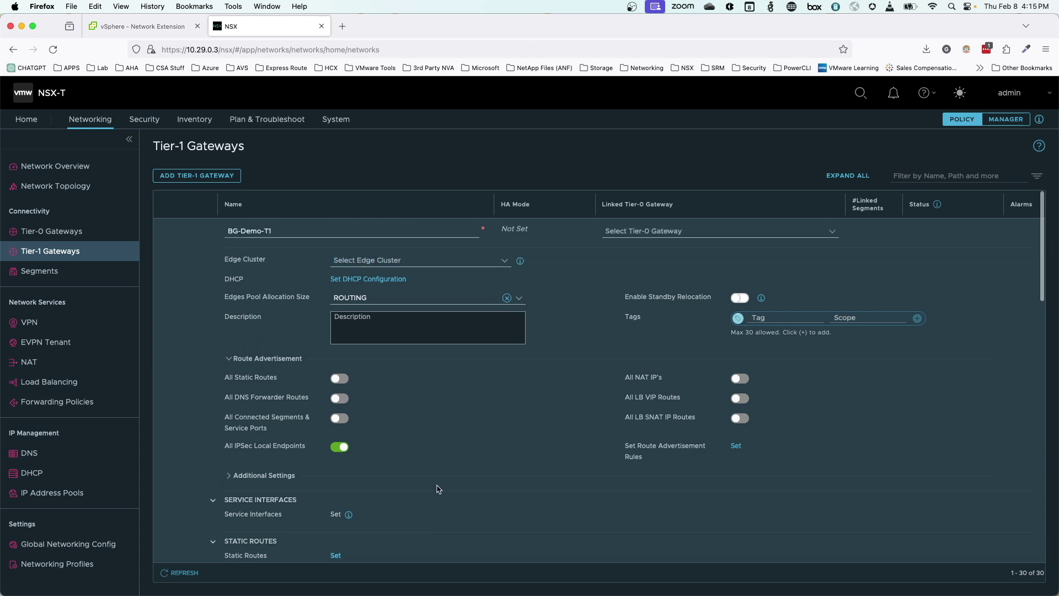
{"action": "scroll", "coordinate": [717, 419], "scroll_direction": "down", "scroll_amount": 4}
{"action": "scroll", "coordinate": [973, 530], "scroll_direction": "down", "scroll_amount": 1}
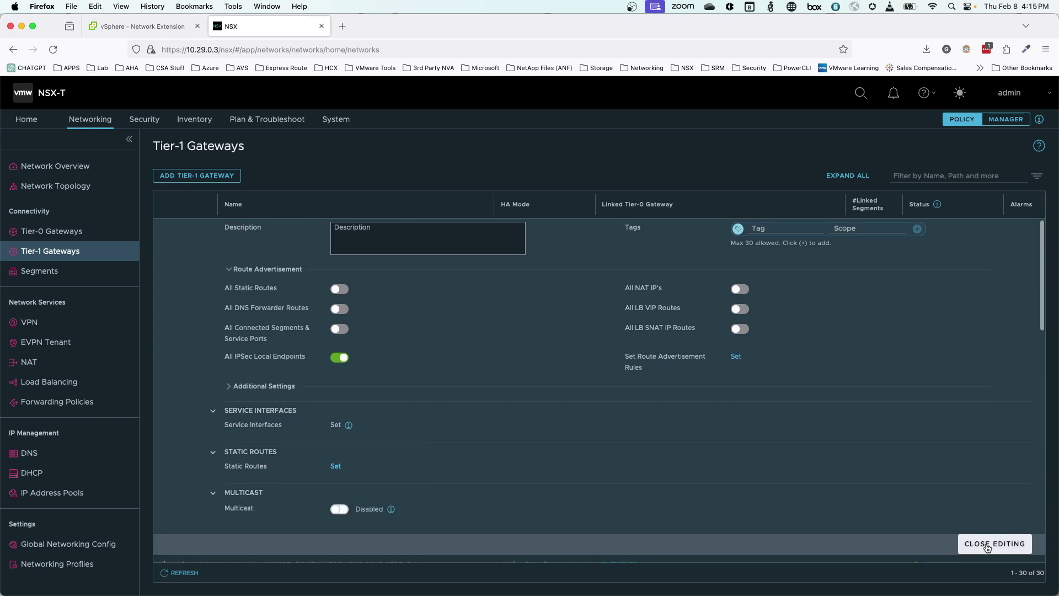
{"action": "left_click", "coordinate": [987, 548]}
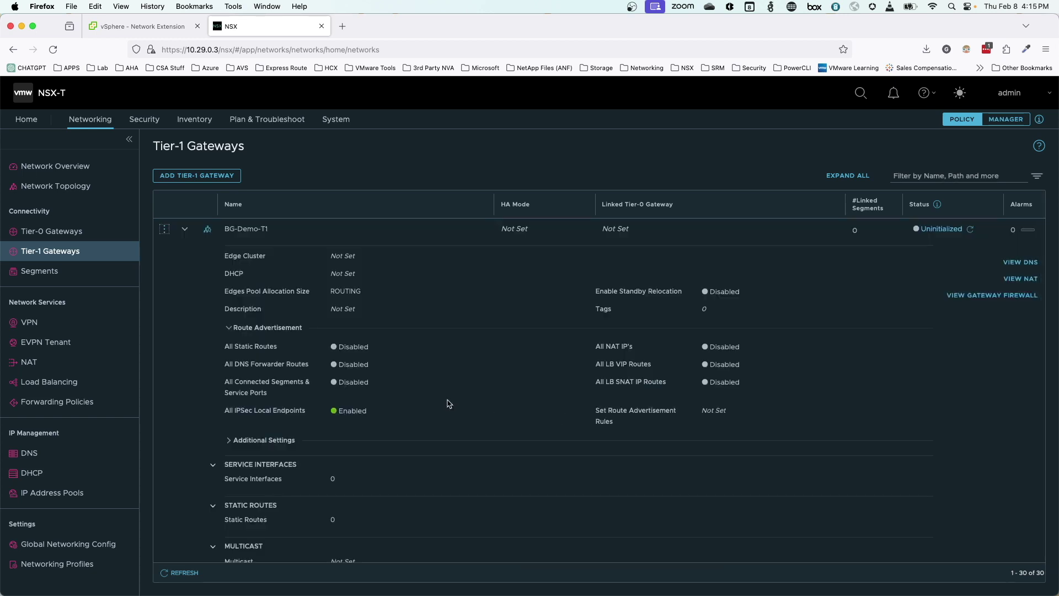
{"action": "left_click", "coordinate": [185, 230]}
Start a new NSX segment named BG-Demo-Segment and connect it to the BG-Demo-T1 Tier-1 gateway.
{"action": "left_click", "coordinate": [54, 272]}
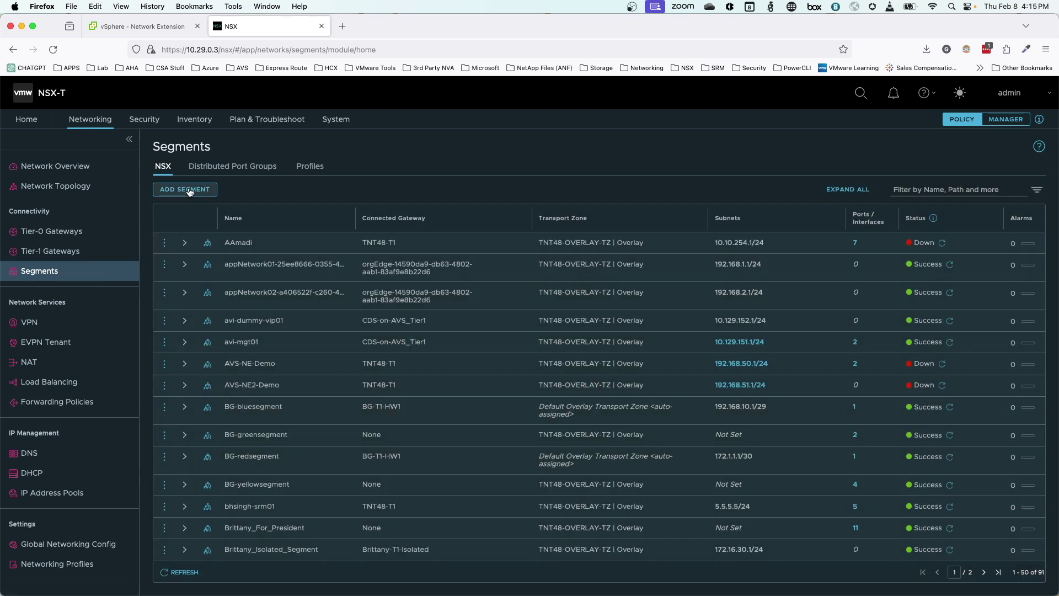
{"action": "left_click", "coordinate": [188, 191]}
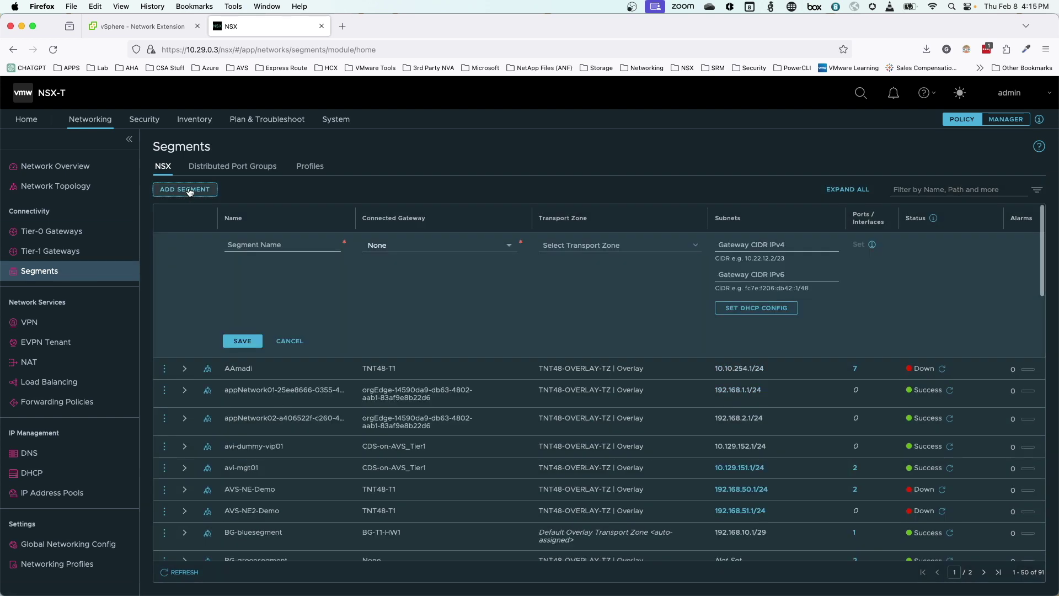
{"action": "type", "text": "BG-Demo-Segment"}
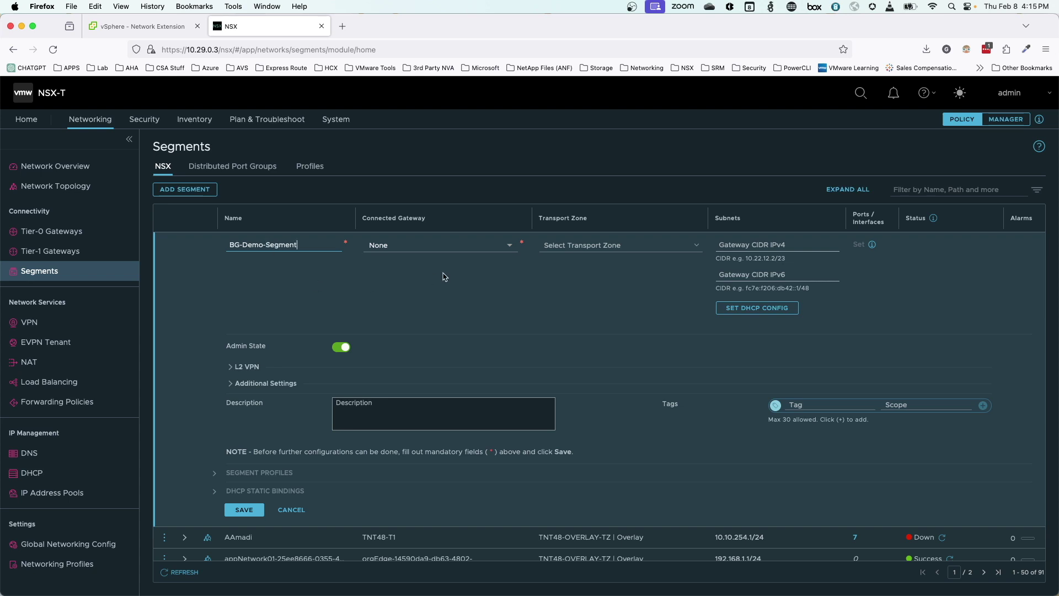
{"action": "left_click", "coordinate": [510, 248]}
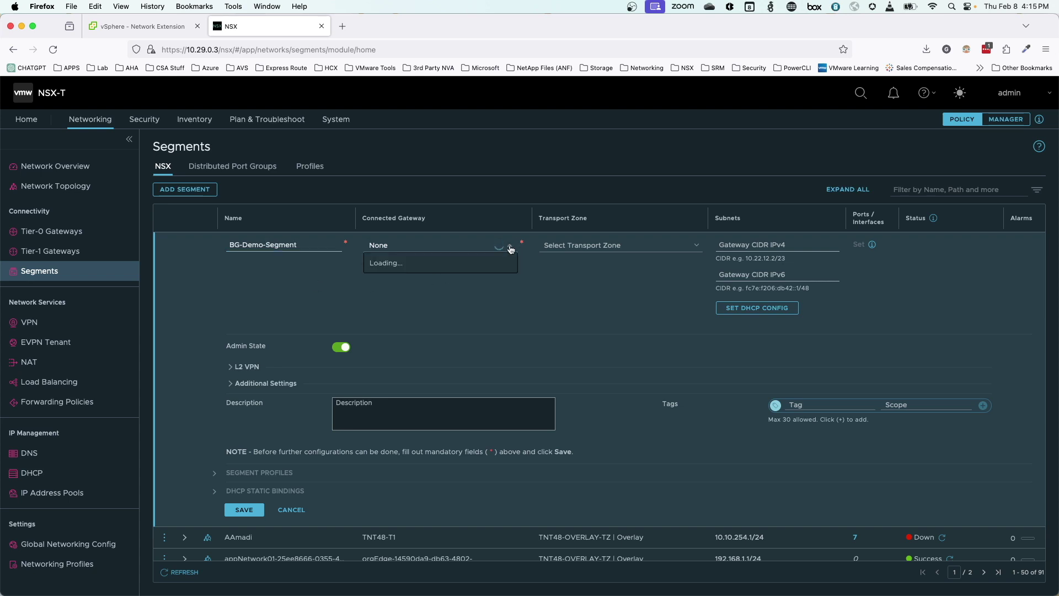
{"action": "scroll", "coordinate": [469, 322], "scroll_direction": "down", "scroll_amount": 2}
{"action": "scroll", "coordinate": [469, 323], "scroll_direction": "down", "scroll_amount": 5}
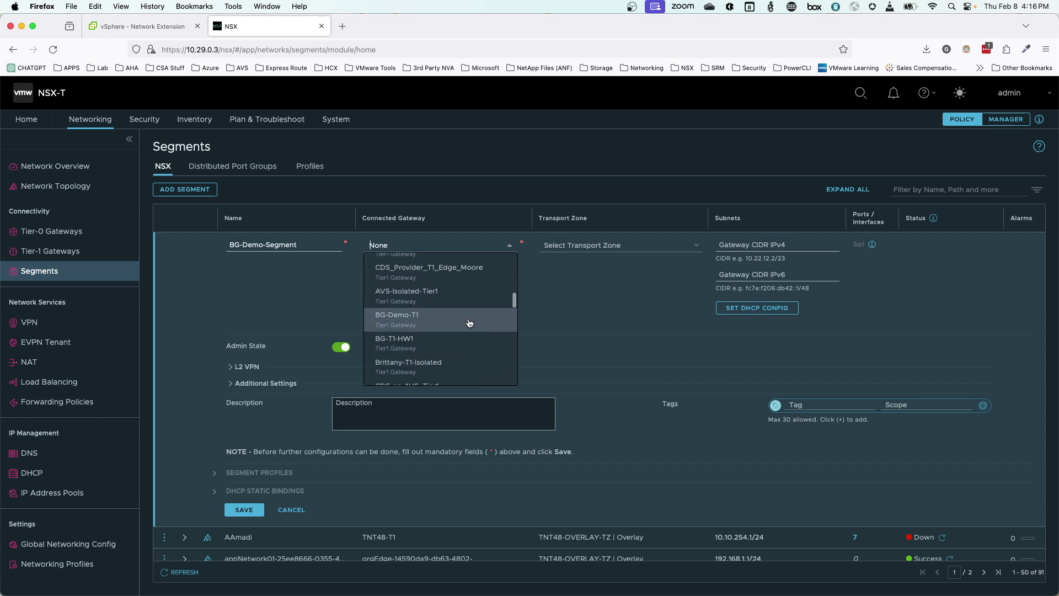
{"action": "scroll", "coordinate": [413, 328], "scroll_direction": "down", "scroll_amount": 1}
{"action": "left_click", "coordinate": [408, 295]}
Set the segment's IPv4 gateway CIDR to 172.16.30.1/24 and save the segment.
{"action": "left_click", "coordinate": [727, 247]}
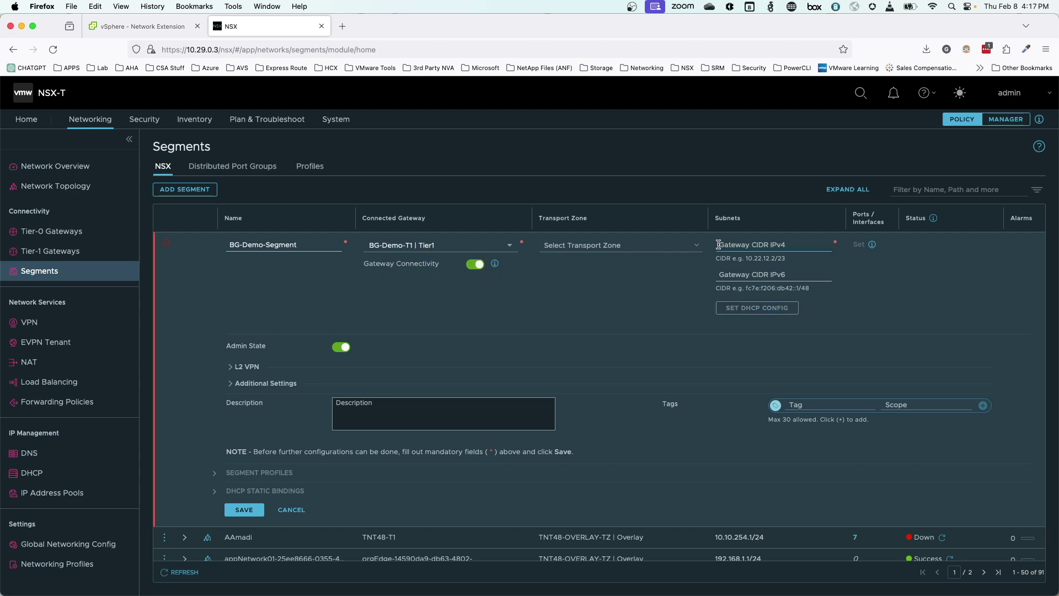
{"action": "type", "text": "172.16.30.1/24"}
{"action": "left_click", "coordinate": [248, 509]}
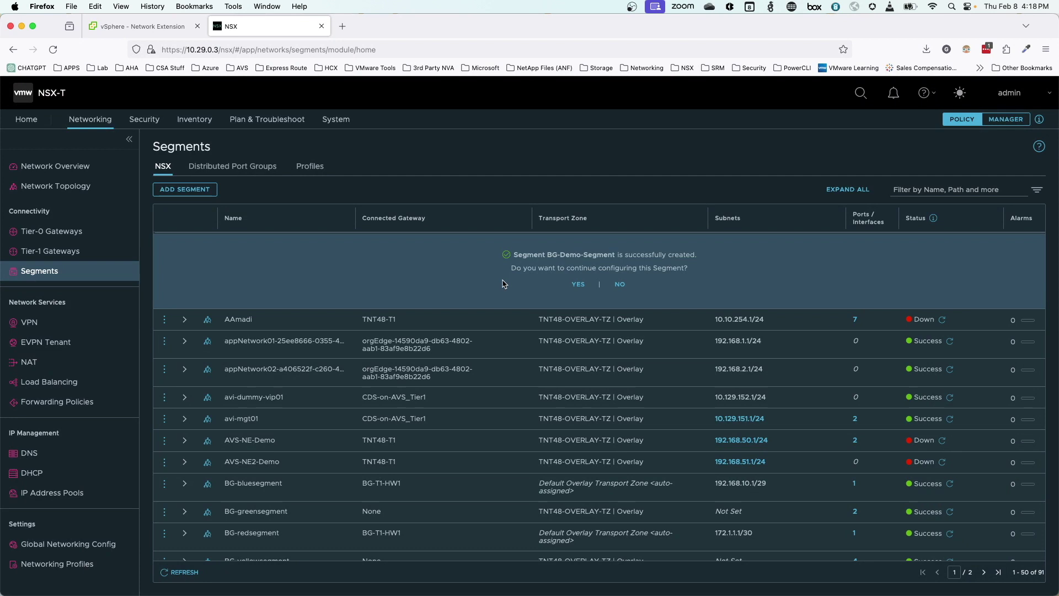
Continue into BG-Demo-Segment's configuration, review its L2 VPN, additional settings, segment profiles and DHCP static bindings, and close editing without changes.
{"action": "left_click", "coordinate": [579, 285]}
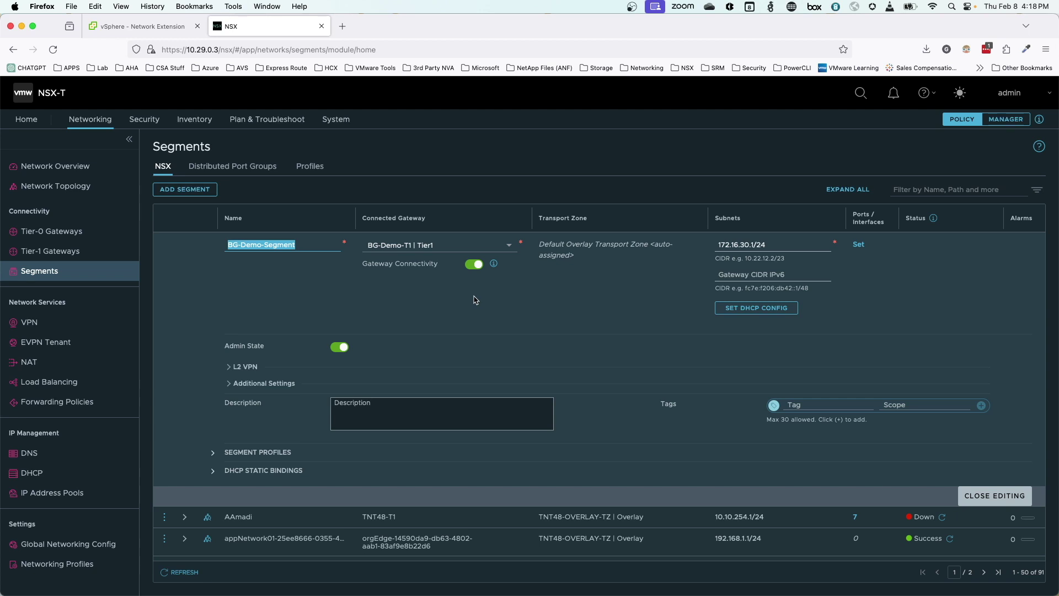
{"action": "left_click", "coordinate": [229, 366]}
{"action": "left_click", "coordinate": [231, 457]}
{"action": "scroll", "coordinate": [229, 447], "scroll_direction": "down", "scroll_amount": 3}
{"action": "scroll", "coordinate": [230, 448], "scroll_direction": "down", "scroll_amount": 3}
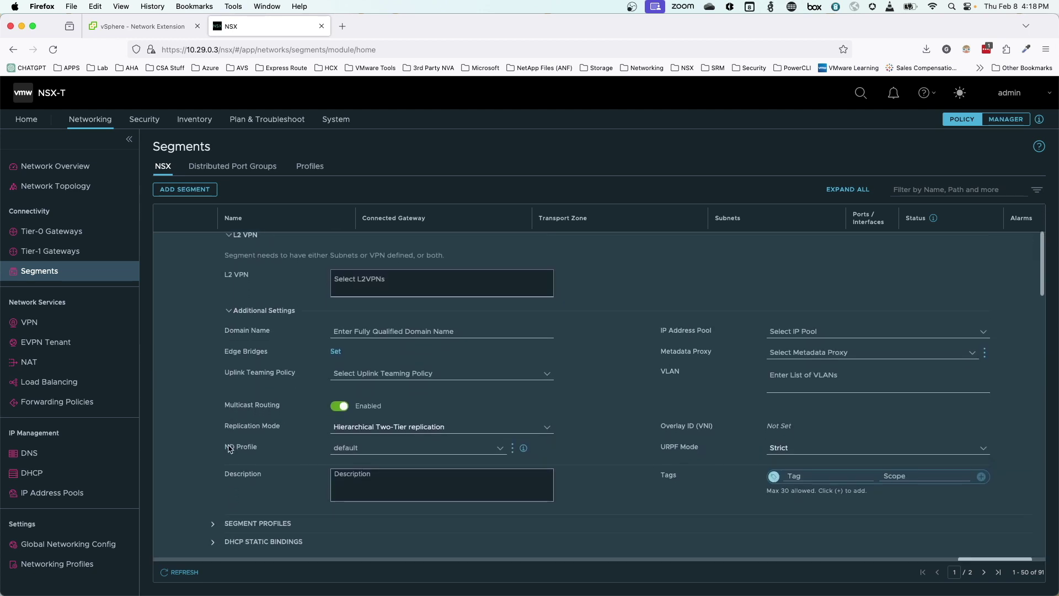
{"action": "left_click", "coordinate": [213, 469]}
{"action": "scroll", "coordinate": [213, 473], "scroll_direction": "down", "scroll_amount": 3}
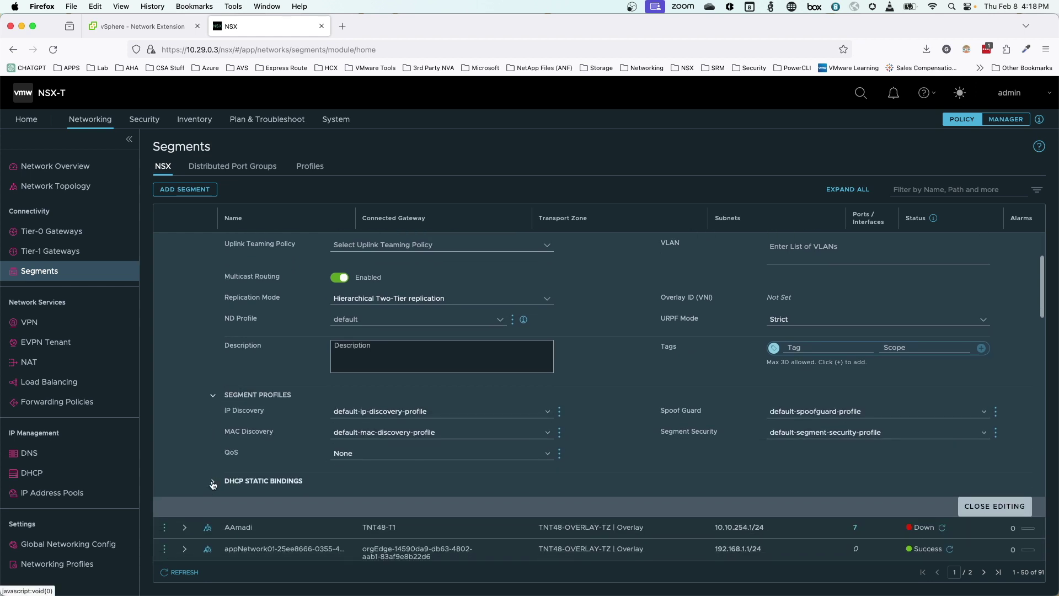
{"action": "left_click", "coordinate": [213, 479]}
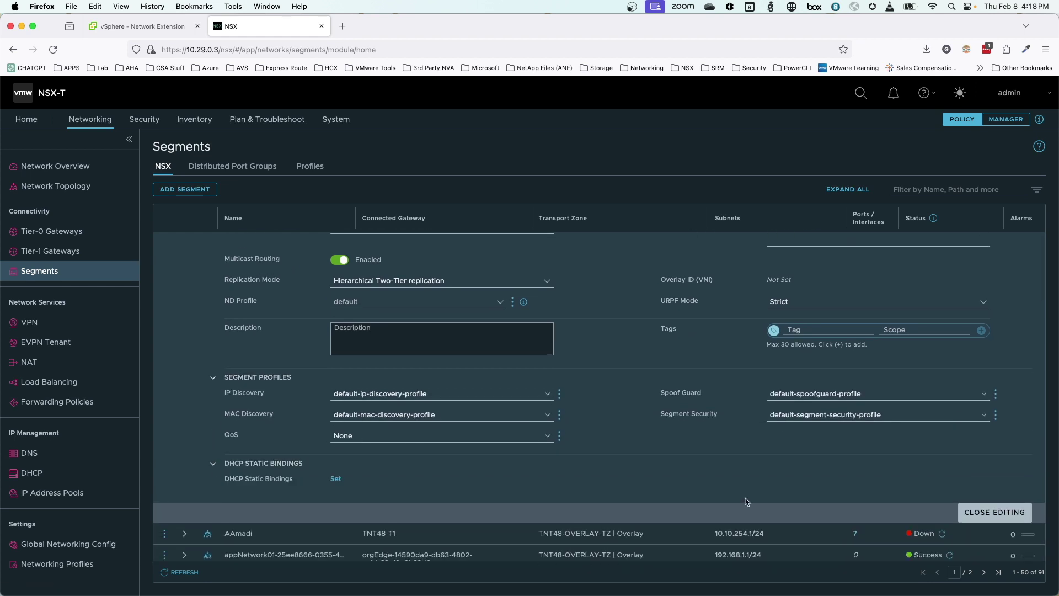
{"action": "left_click", "coordinate": [982, 514]}
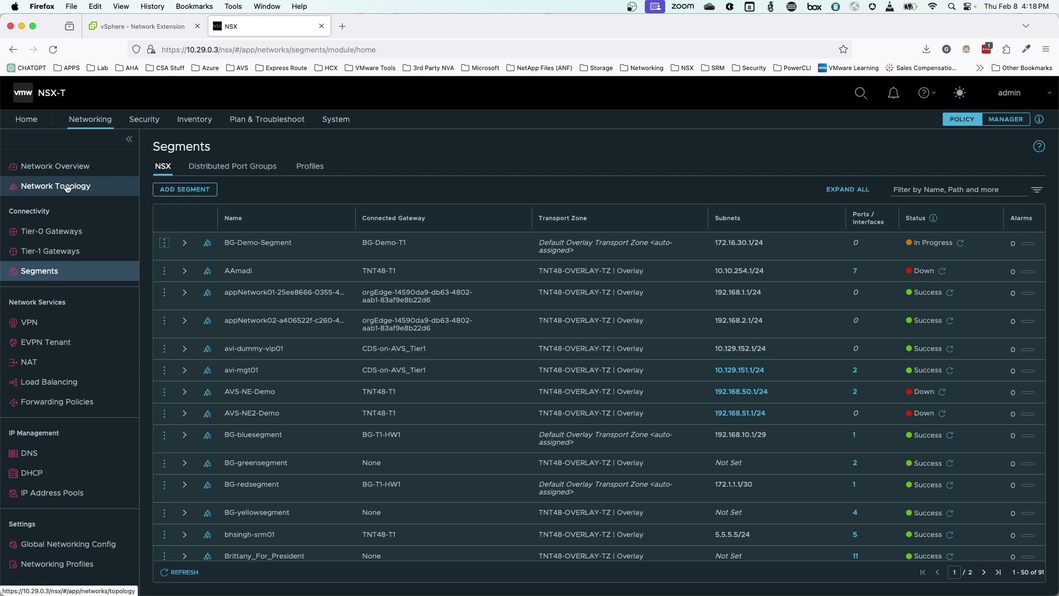
Examine BG-Demo-T1 and its connected BG-Demo-Segment in the network topology.
{"action": "left_click", "coordinate": [85, 189]}
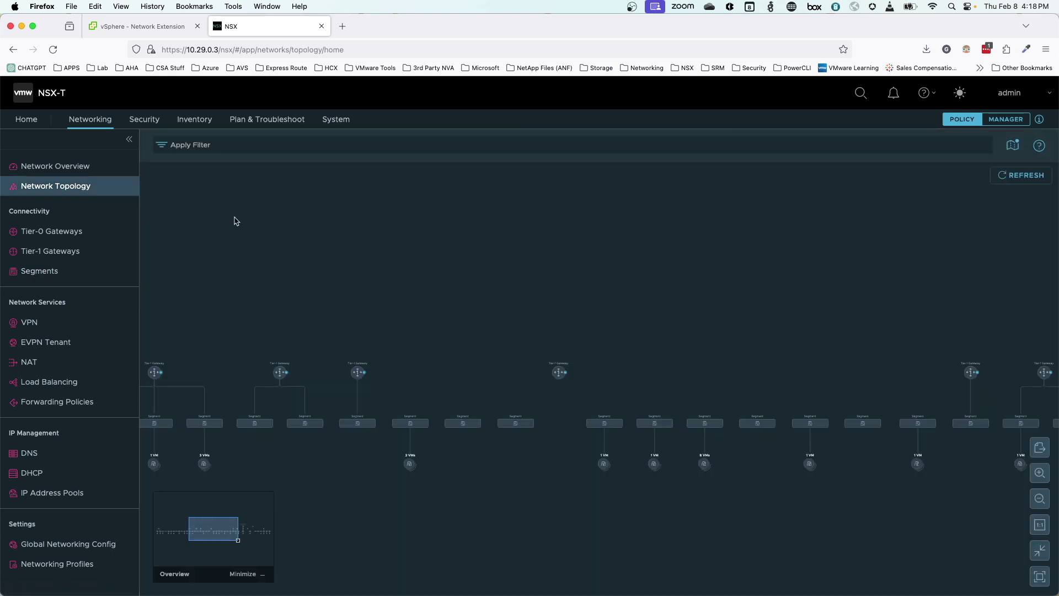
{"action": "left_click_drag", "start_coordinate": [480, 274], "coordinate": [201, 264]}
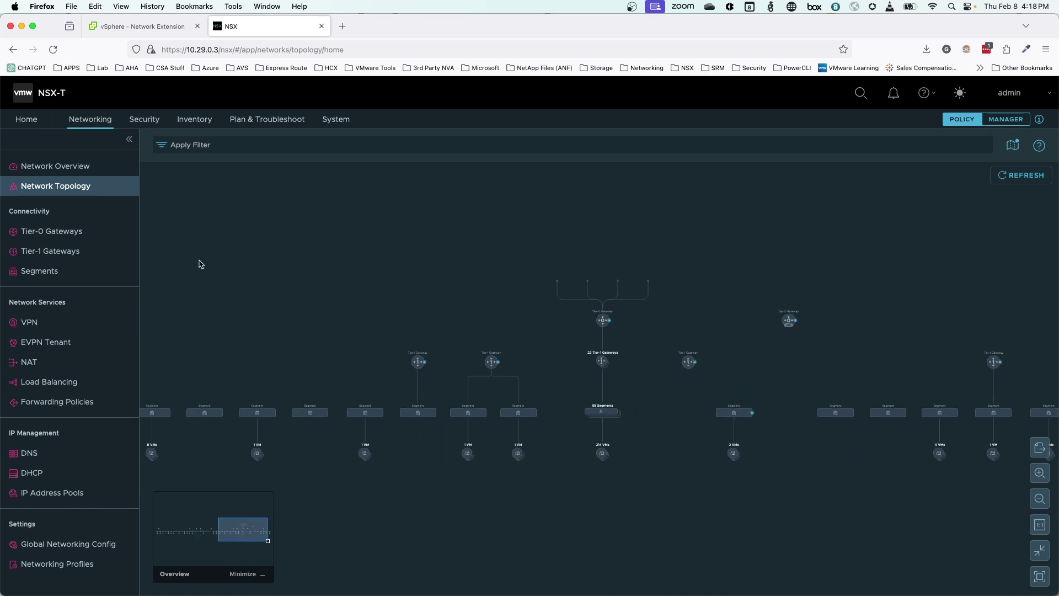
{"action": "left_click_drag", "start_coordinate": [409, 270], "coordinate": [224, 298]}
{"action": "scroll", "coordinate": [224, 298], "scroll_direction": "up", "scroll_amount": 5}
{"action": "left_click_drag", "start_coordinate": [354, 353], "coordinate": [355, 247]}
{"action": "scroll", "coordinate": [225, 316], "scroll_direction": "up", "scroll_amount": 3}
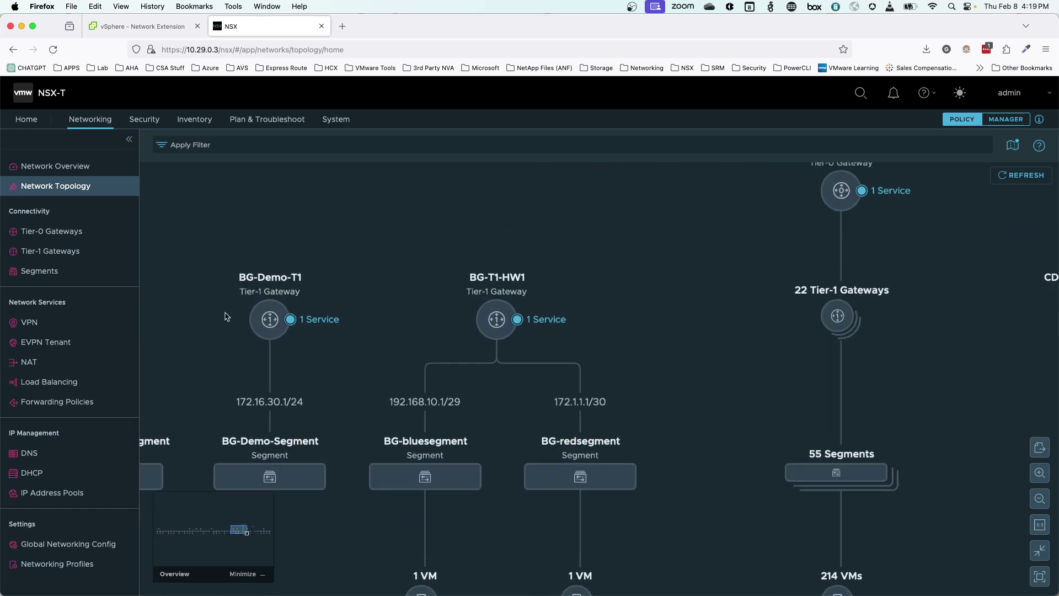
{"action": "left_click_drag", "start_coordinate": [225, 316], "coordinate": [441, 284]}
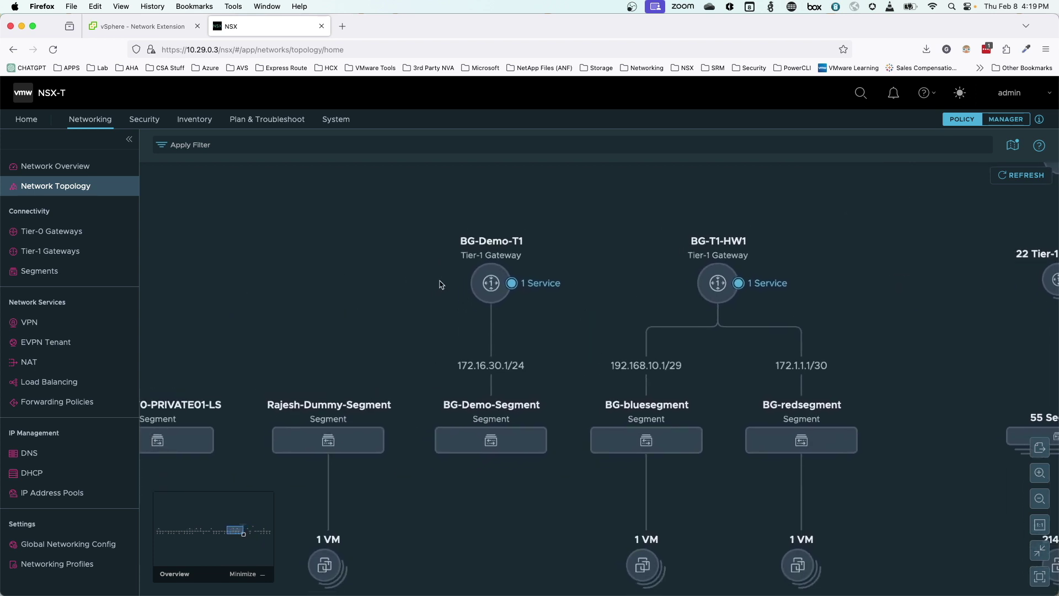
{"action": "mouse_move", "coordinate": [506, 454]}
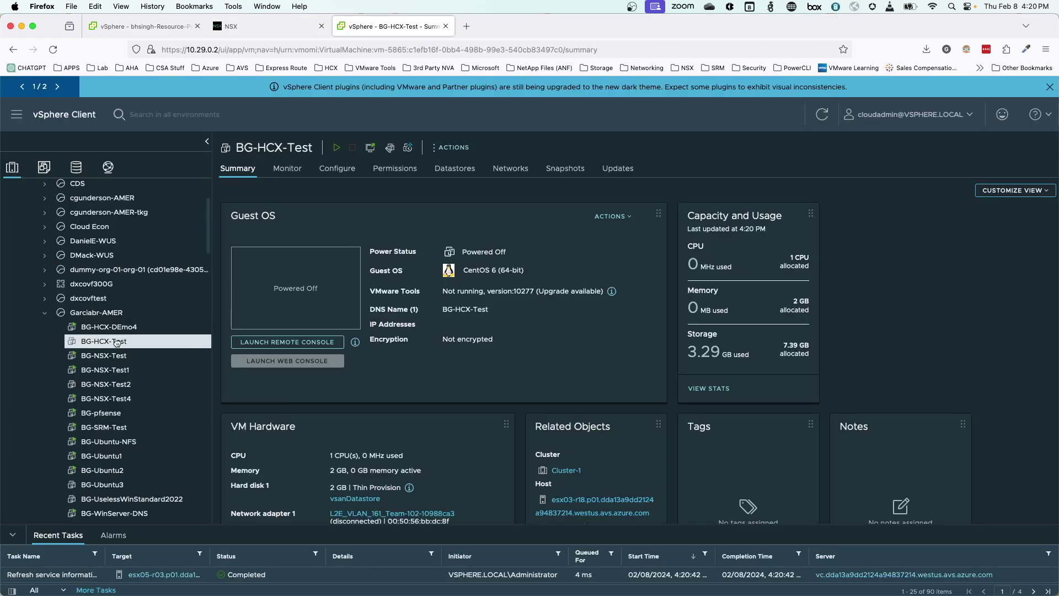
In the vSphere Client, reassign network adapter 1 of the BG-HCX-Test virtual machine to BG-Demo-Segment and save its settings.
{"action": "right_click", "coordinate": [117, 346]}
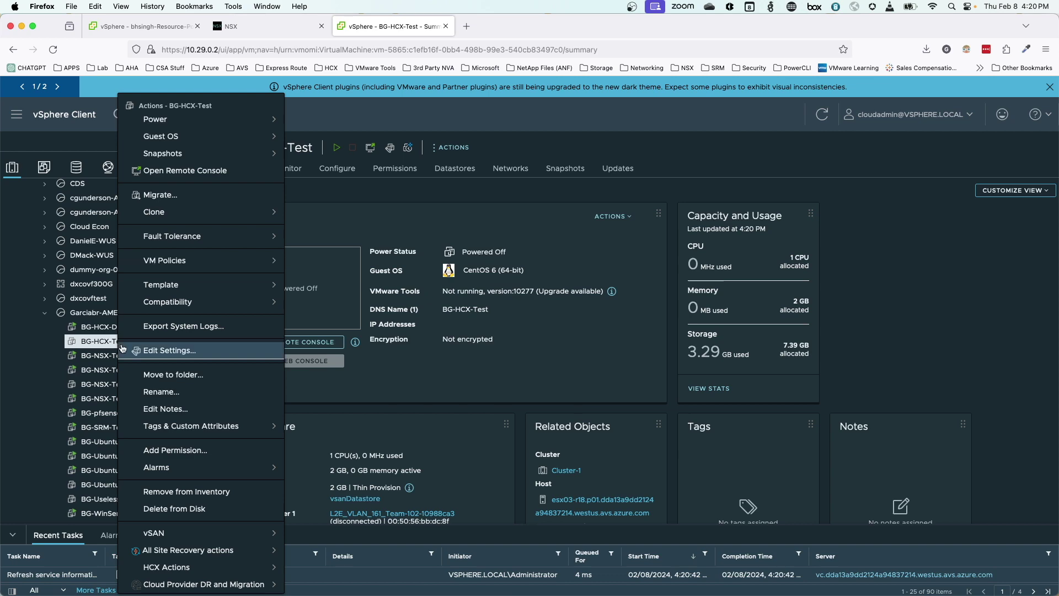
{"action": "left_click", "coordinate": [189, 355]}
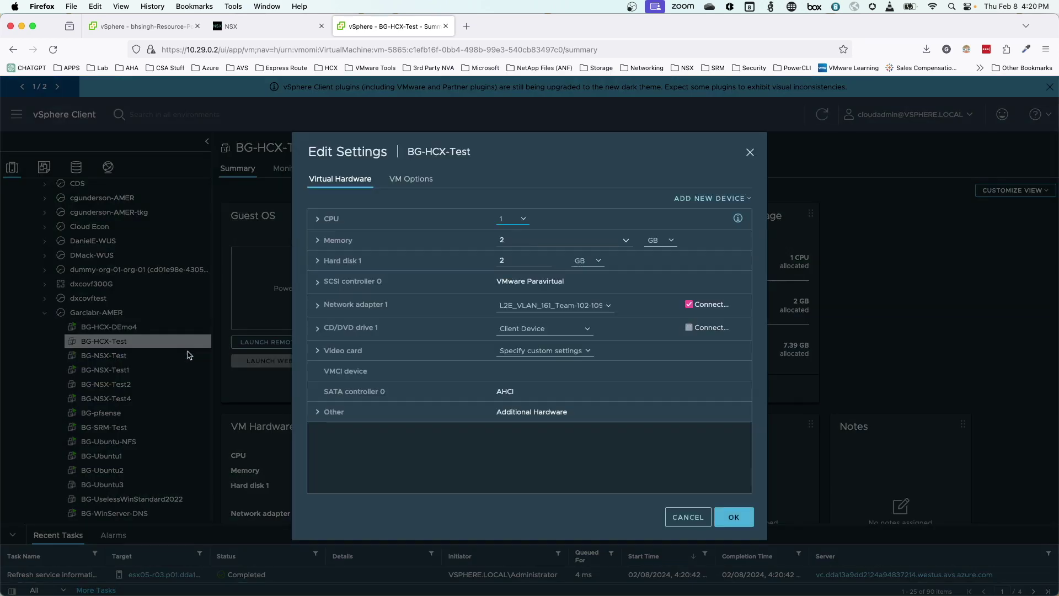
{"action": "left_click", "coordinate": [319, 305]}
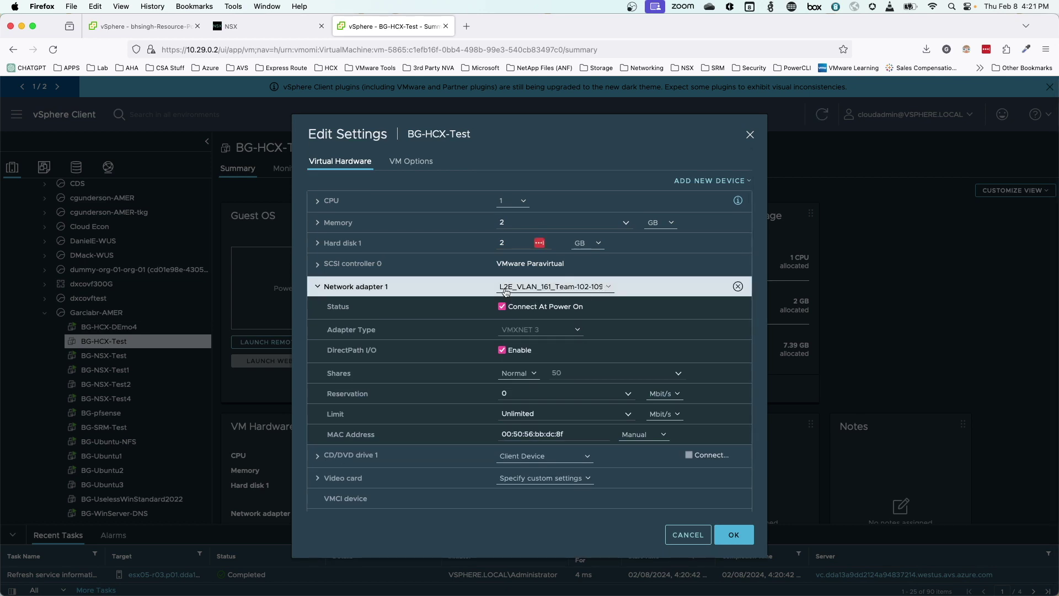
{"action": "left_click", "coordinate": [605, 288]}
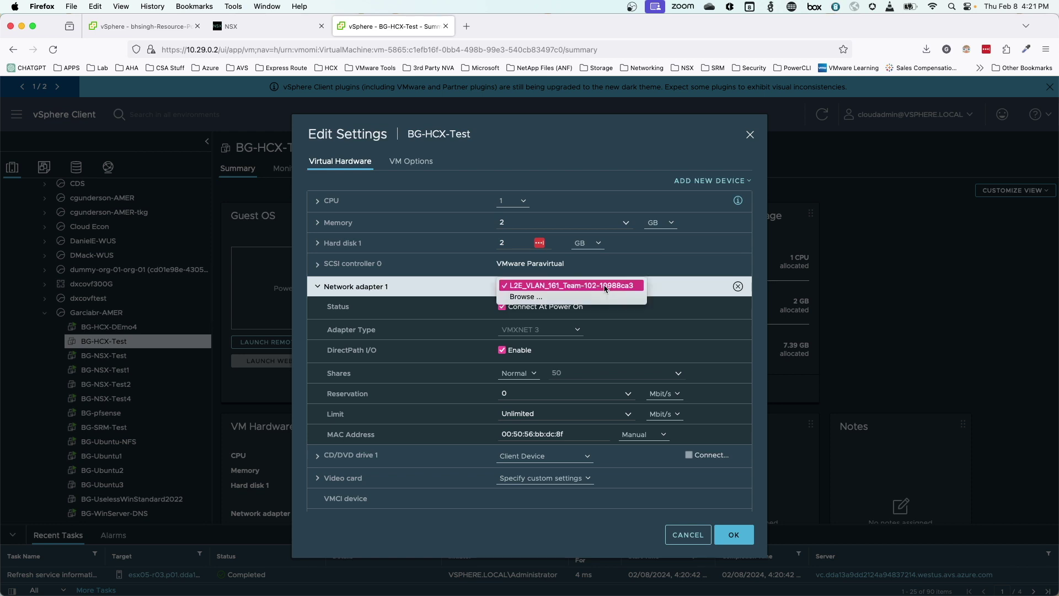
{"action": "left_click", "coordinate": [594, 298]}
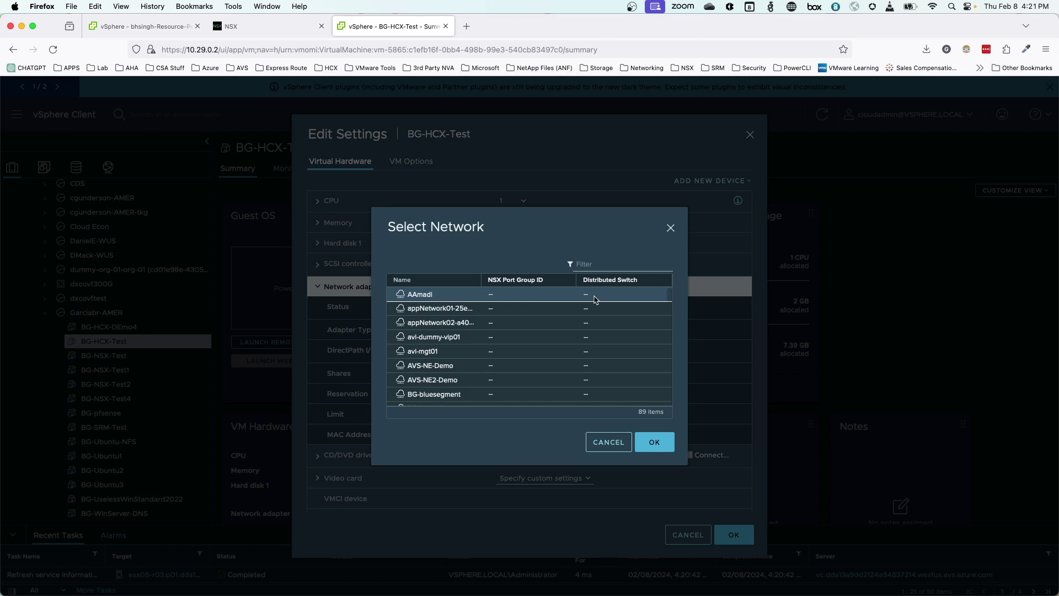
{"action": "scroll", "coordinate": [482, 352], "scroll_direction": "down", "scroll_amount": 1}
{"action": "scroll", "coordinate": [482, 352], "scroll_direction": "down", "scroll_amount": 5}
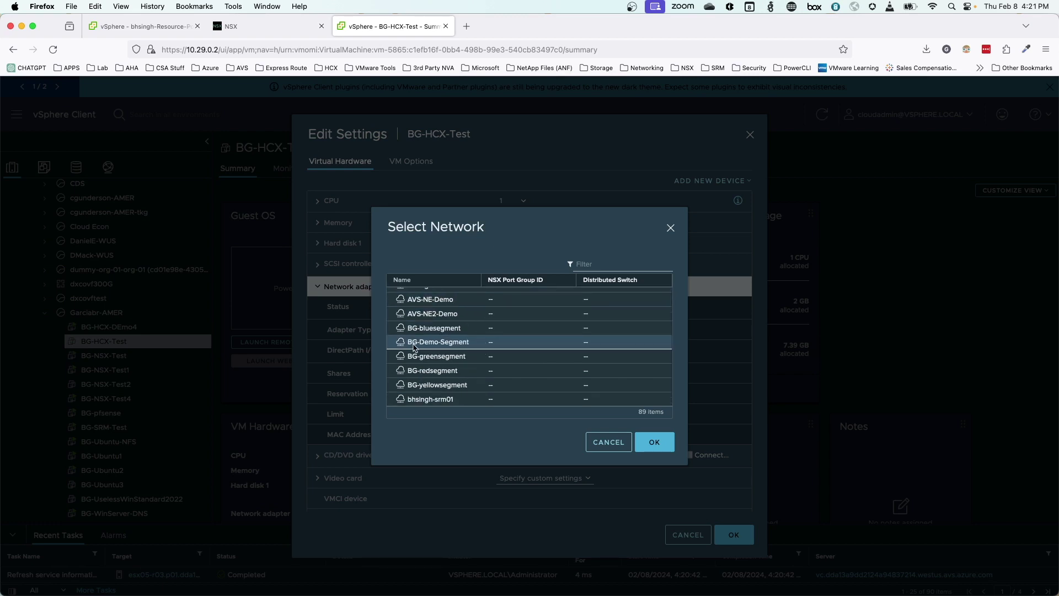
{"action": "left_click", "coordinate": [415, 346]}
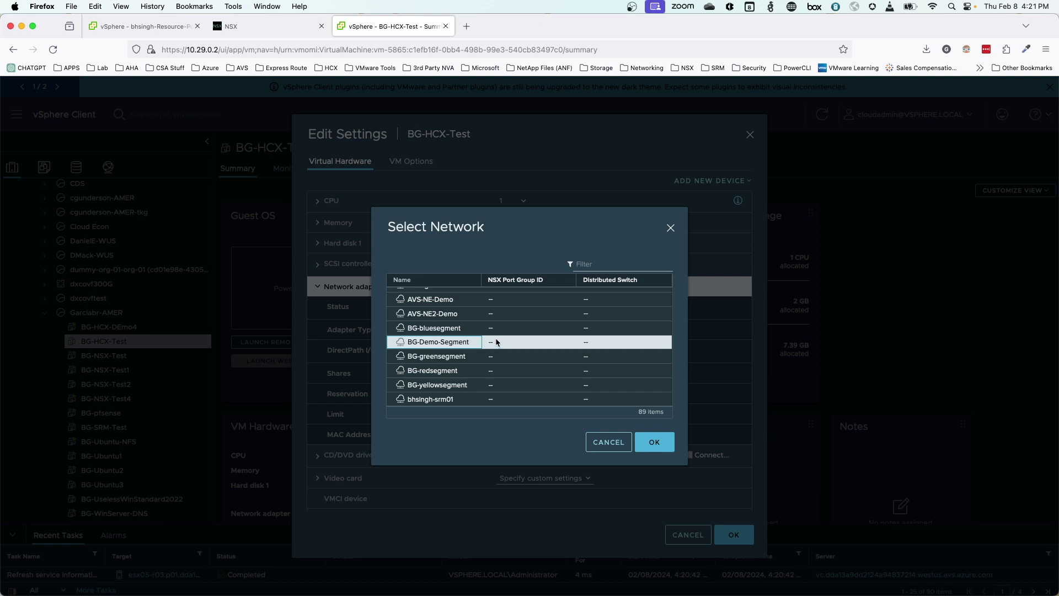
{"action": "left_click", "coordinate": [654, 442]}
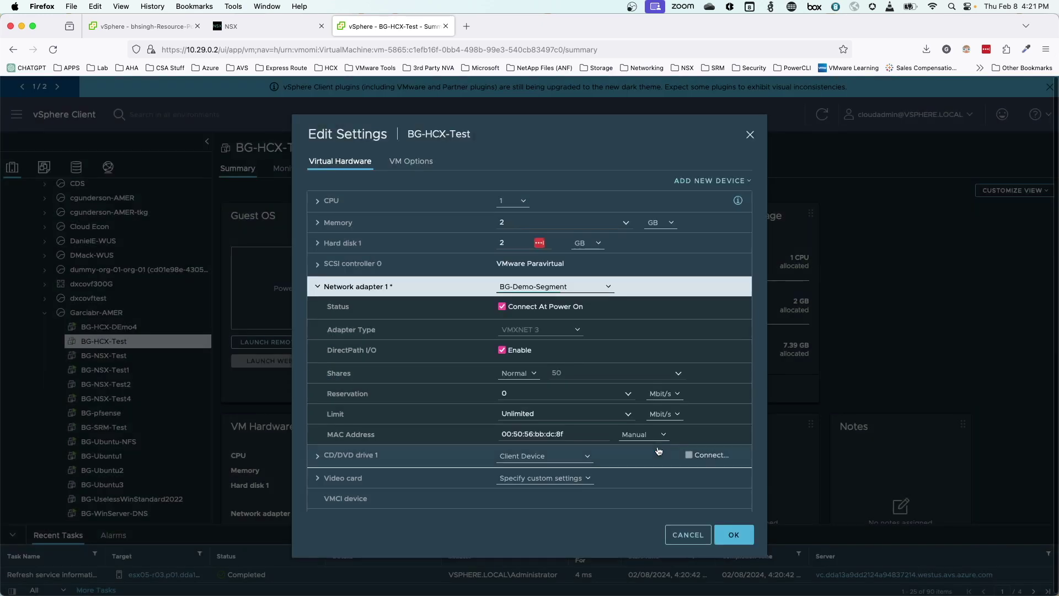
{"action": "left_click", "coordinate": [734, 534]}
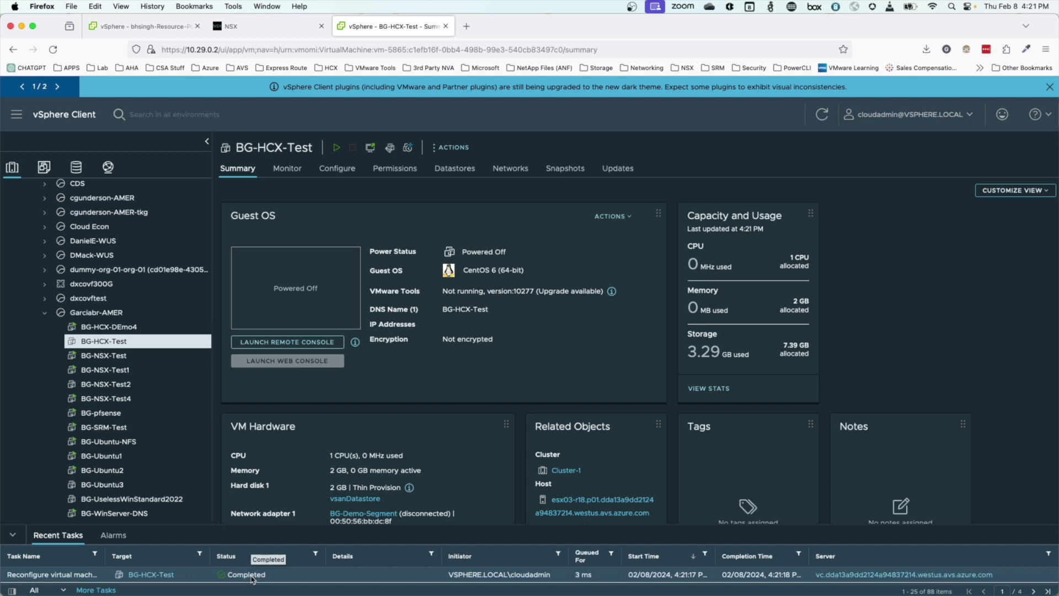
Switch back to NSX, refresh the network topology and locate the BG-Demo-T1 gateway with its segment.
{"action": "key", "text": "ctrl+shift+Tab"}
{"action": "left_click", "coordinate": [1012, 177]}
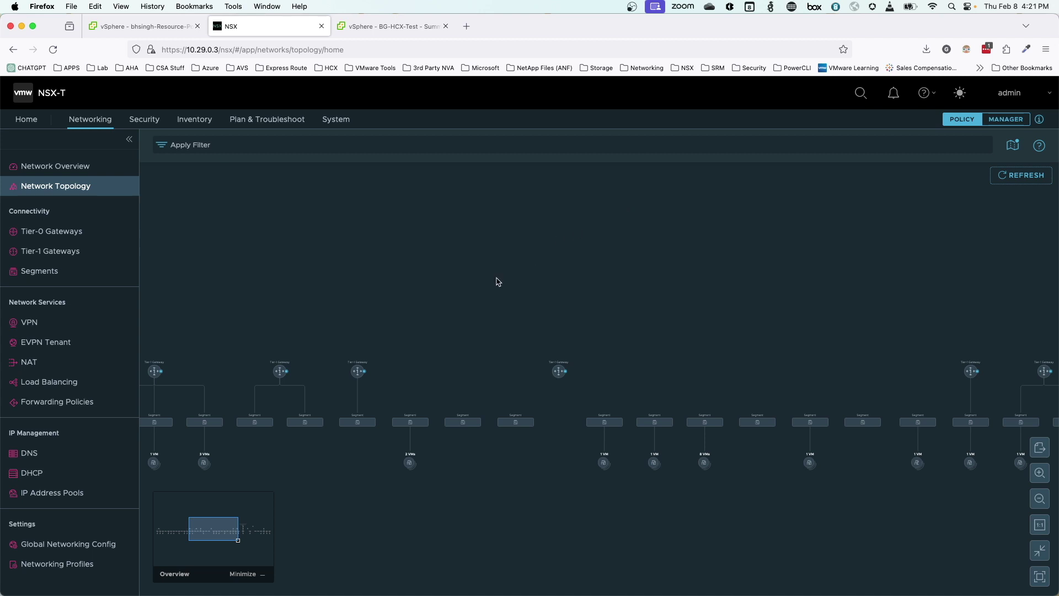
{"action": "left_click_drag", "start_coordinate": [590, 288], "coordinate": [310, 292]}
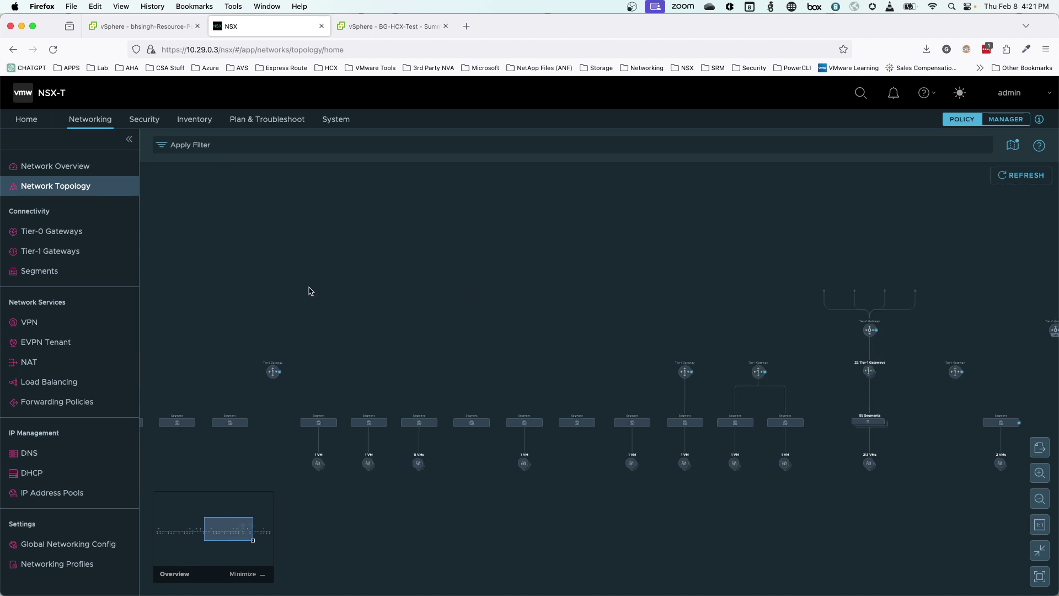
{"action": "left_click_drag", "start_coordinate": [533, 309], "coordinate": [367, 306]}
{"action": "scroll", "coordinate": [453, 372], "scroll_direction": "up", "scroll_amount": 2}
{"action": "scroll", "coordinate": [453, 372], "scroll_direction": "up", "scroll_amount": 3}
{"action": "left_click_drag", "start_coordinate": [549, 402], "coordinate": [474, 313]}
{"action": "scroll", "coordinate": [475, 313], "scroll_direction": "up", "scroll_amount": 2}
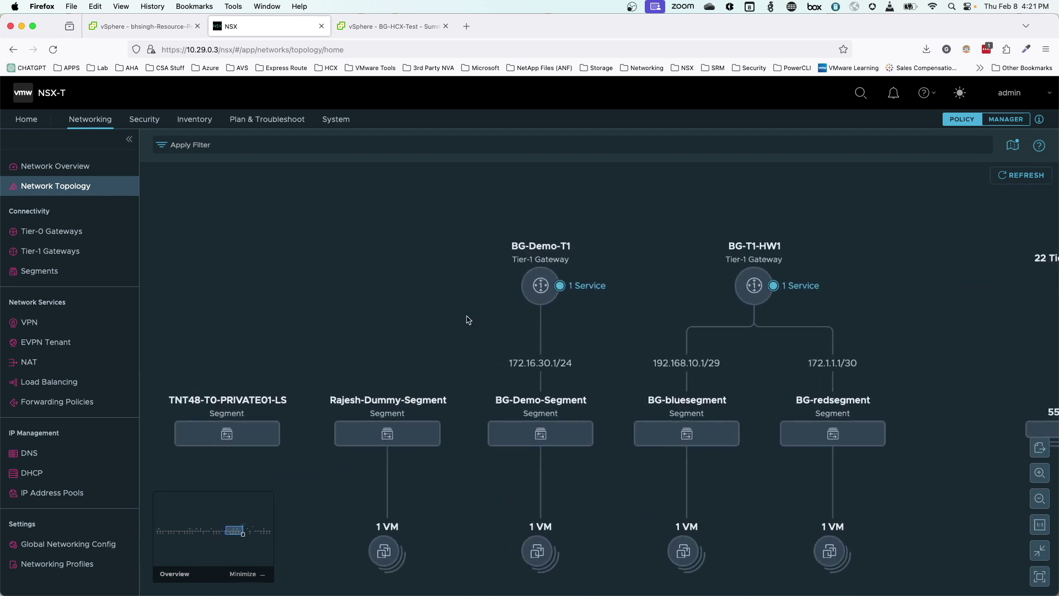
Expand the virtual machine group beneath BG-Demo-Segment and examine the attached machine's details.
{"action": "scroll", "coordinate": [468, 320], "scroll_direction": "up", "scroll_amount": 1}
{"action": "left_click_drag", "start_coordinate": [467, 321], "coordinate": [422, 293]}
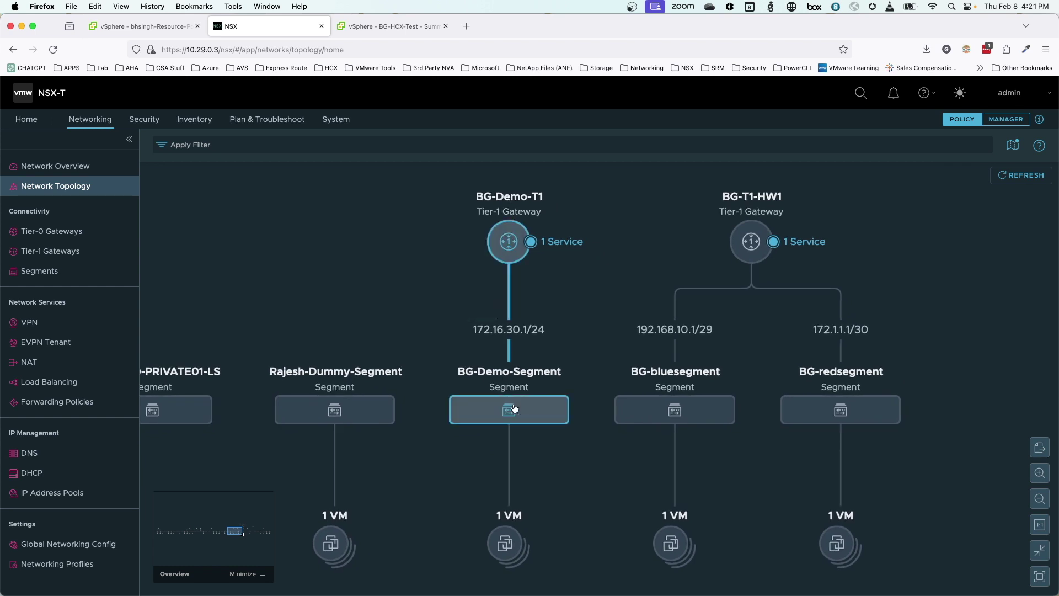
{"action": "left_click", "coordinate": [507, 553]}
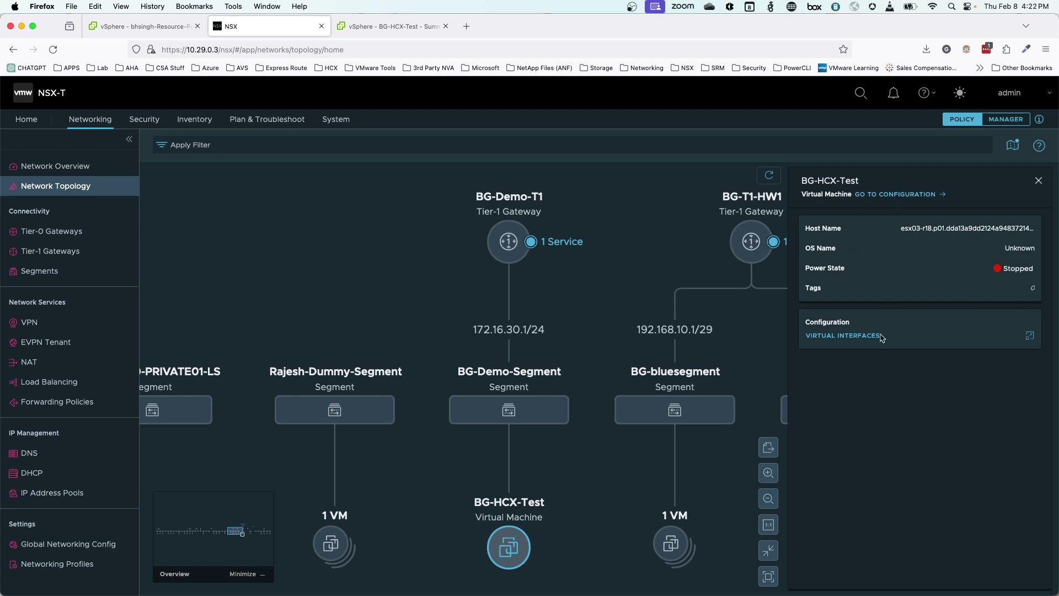
{"action": "mouse_move", "coordinate": [639, 528]}
{"action": "left_mouse_down"}
{"action": "mouse_move", "coordinate": [543, 528]}
{"action": "mouse_move", "coordinate": [617, 527]}
{"action": "left_mouse_up"}
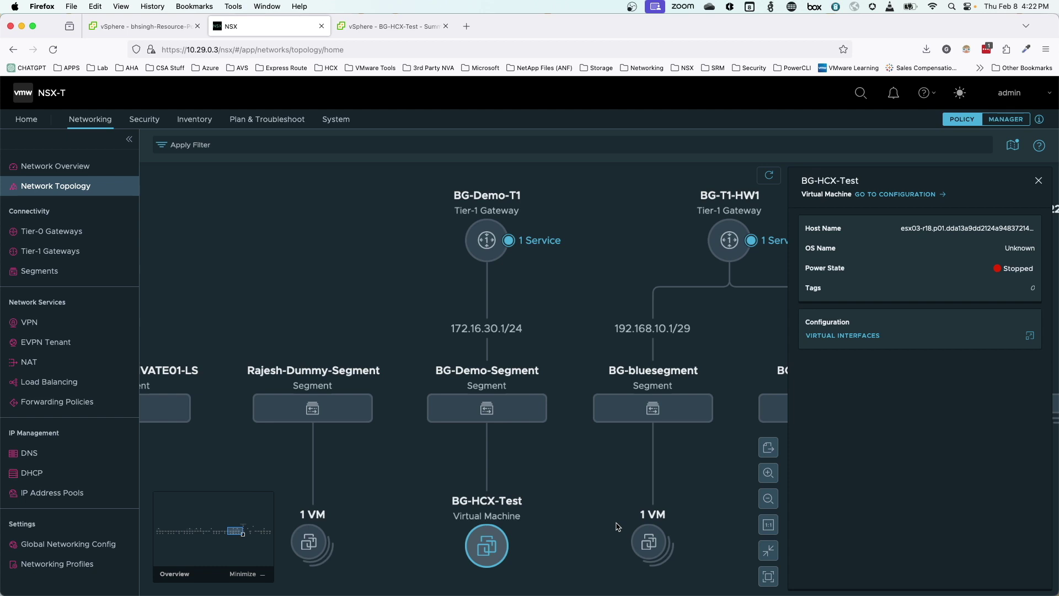